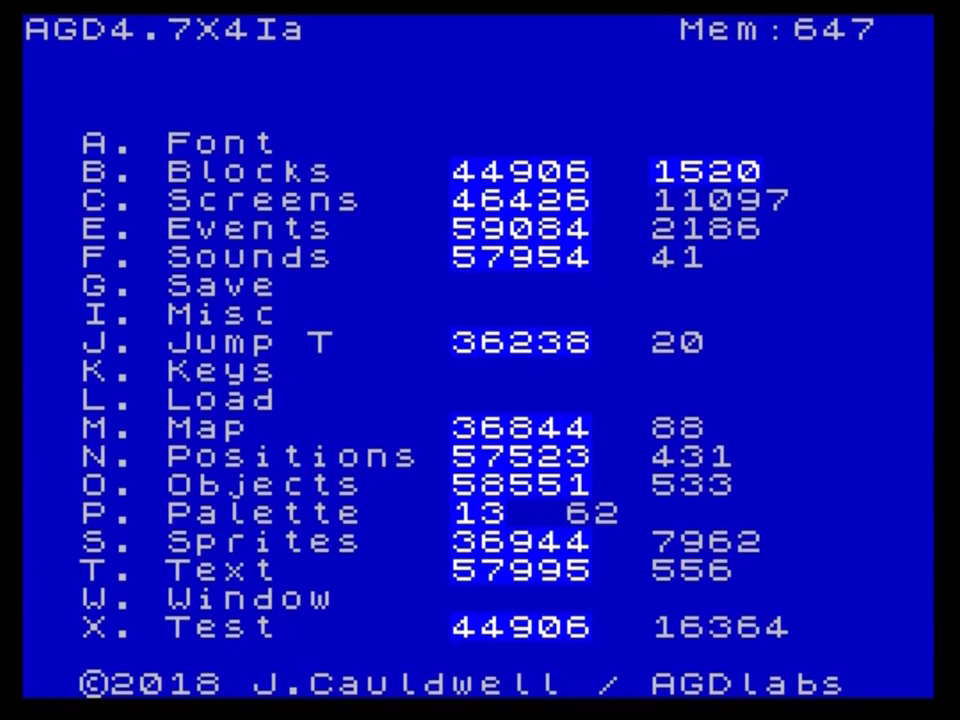
# Test-run the game briefly and view the Player event's code
pyautogui.press('x')
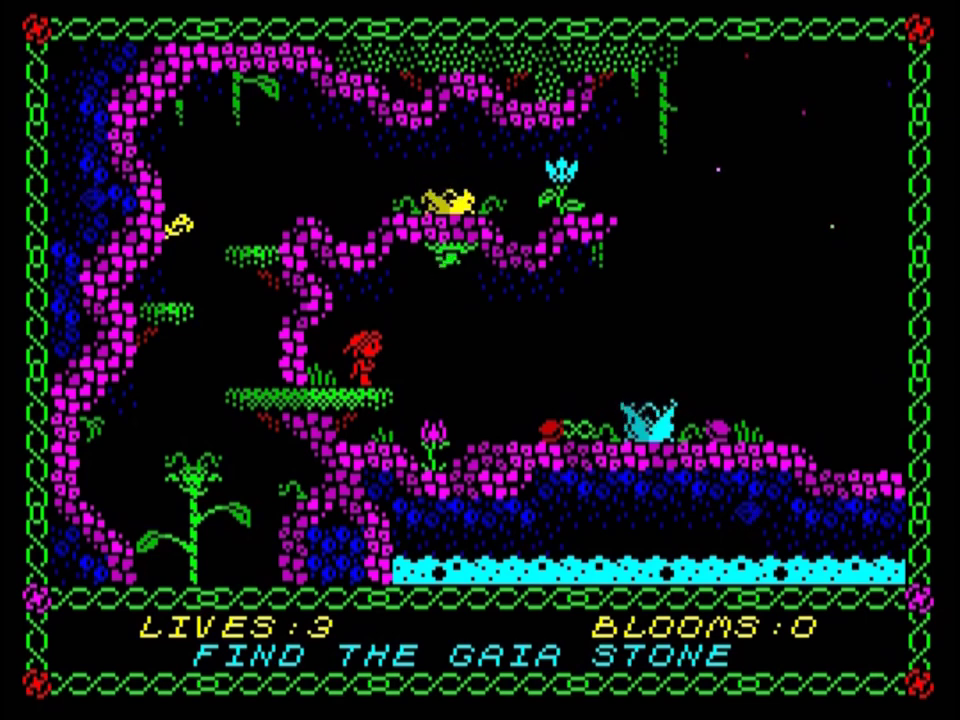
pyautogui.hotkey('shift', 'space')
pyautogui.press('e')
pyautogui.press('Return')
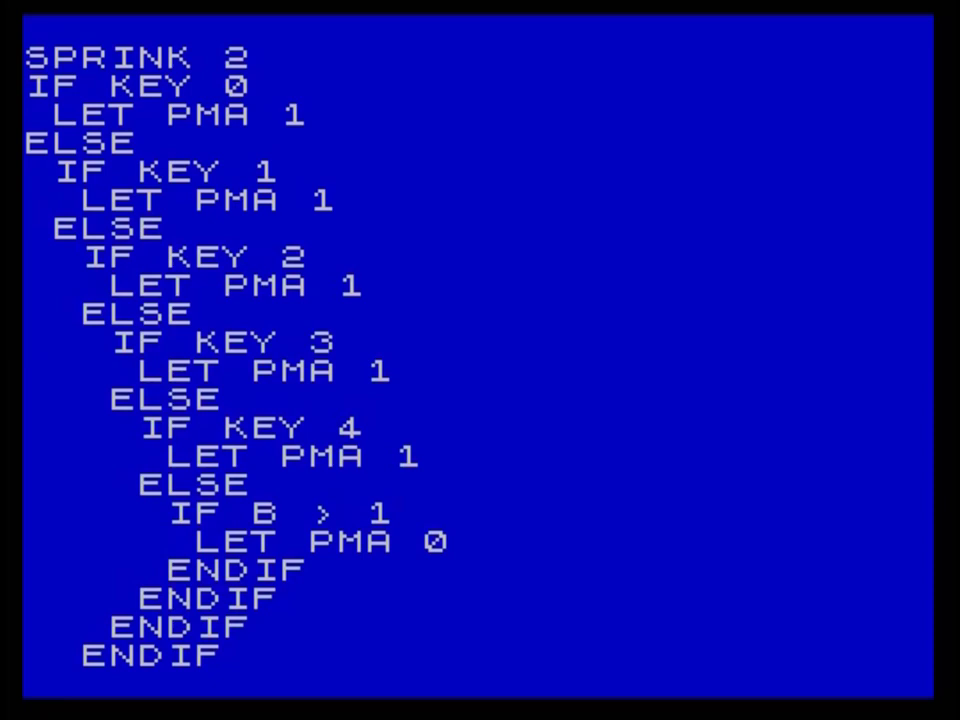
pyautogui.press('Escape')
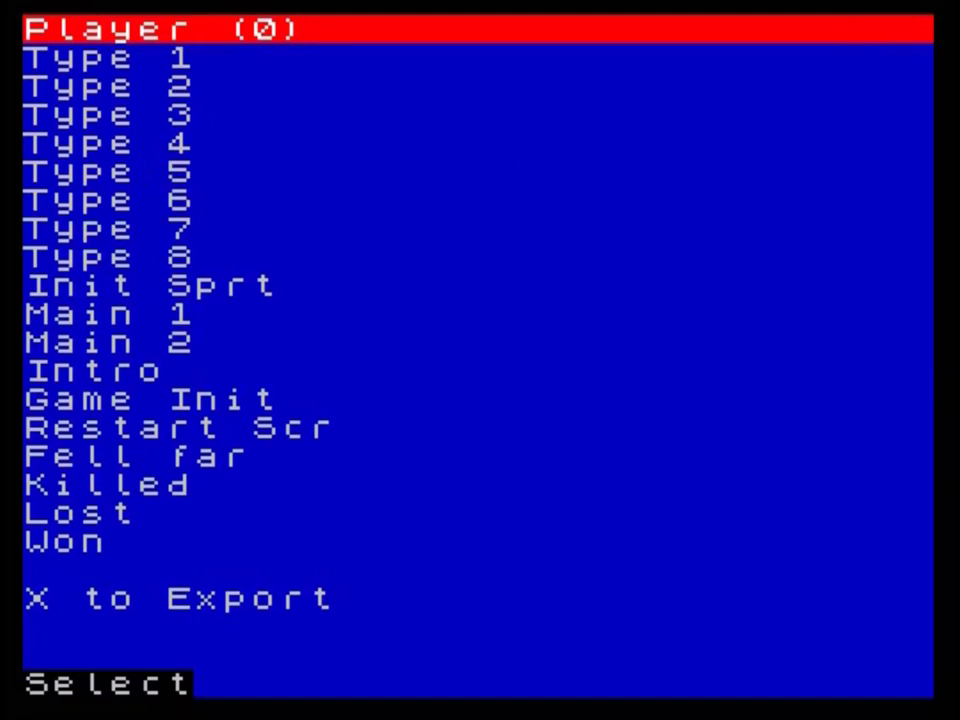
pyautogui.press('Escape')
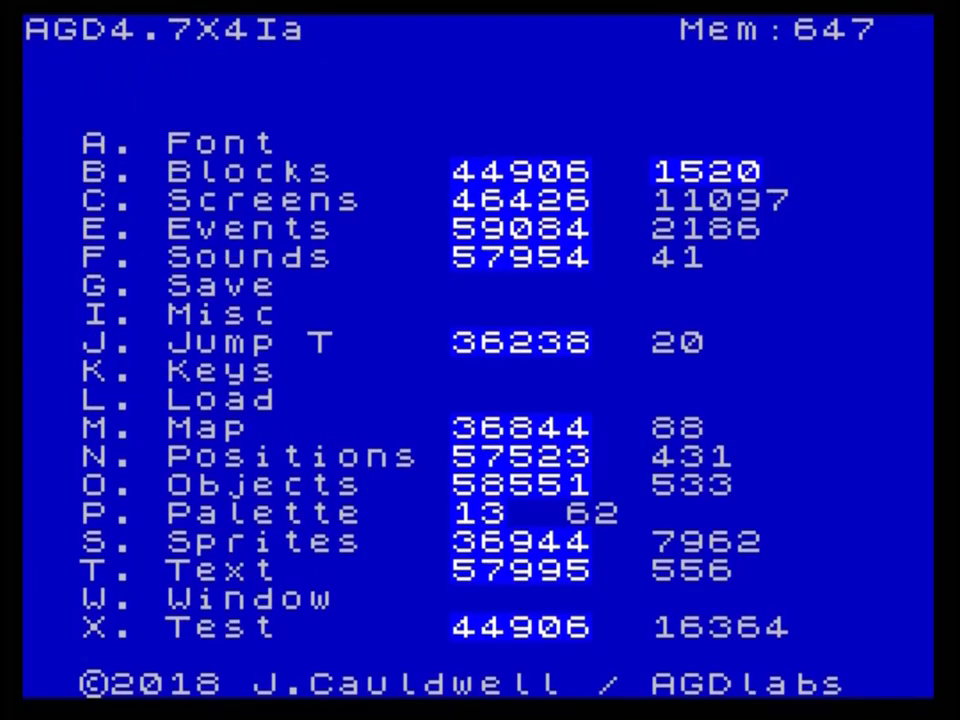
# Test-run the game and move the character across the first screen's platforms and plants to check how scenery is coloured
pyautogui.press('x')
pyautogui.press('p')
pyautogui.press('o')
pyautogui.press('space')
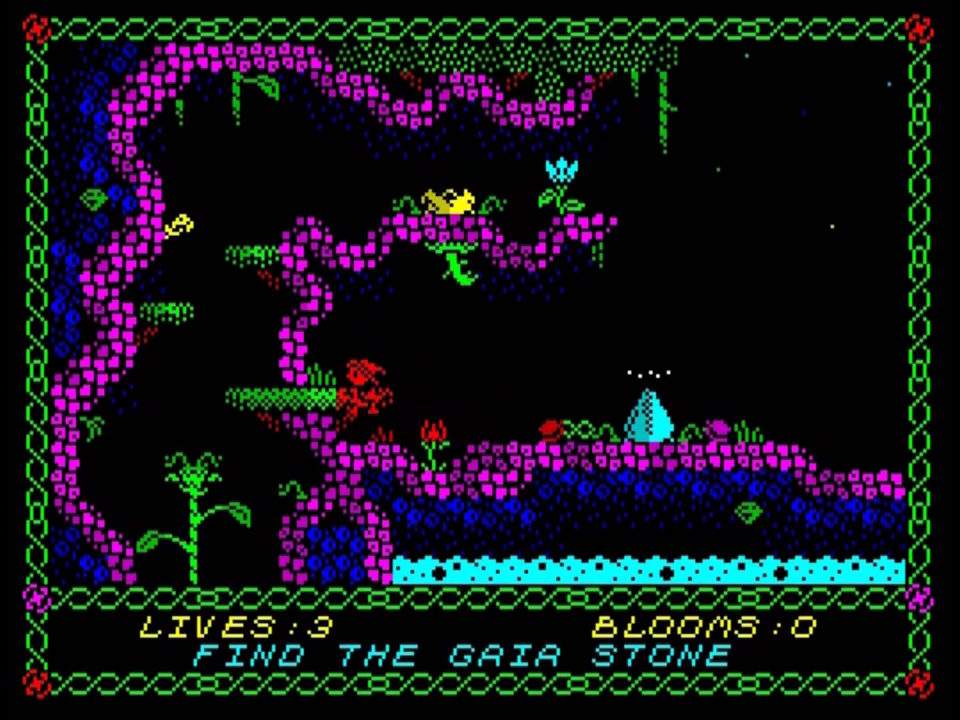
pyautogui.press('p')
pyautogui.press('p')
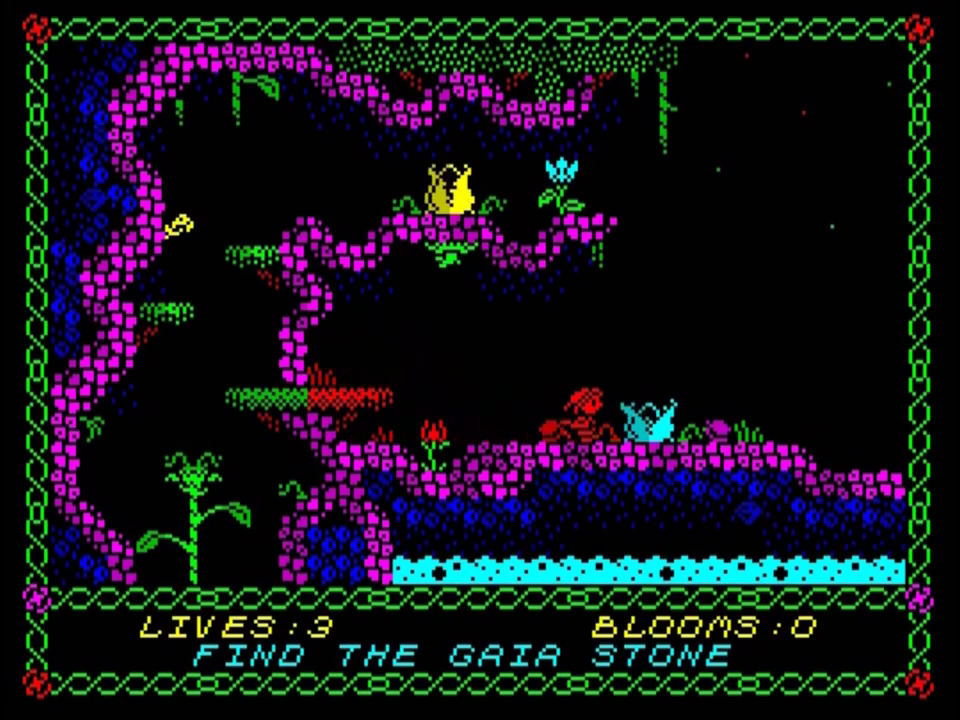
pyautogui.press('q')
pyautogui.press('p')
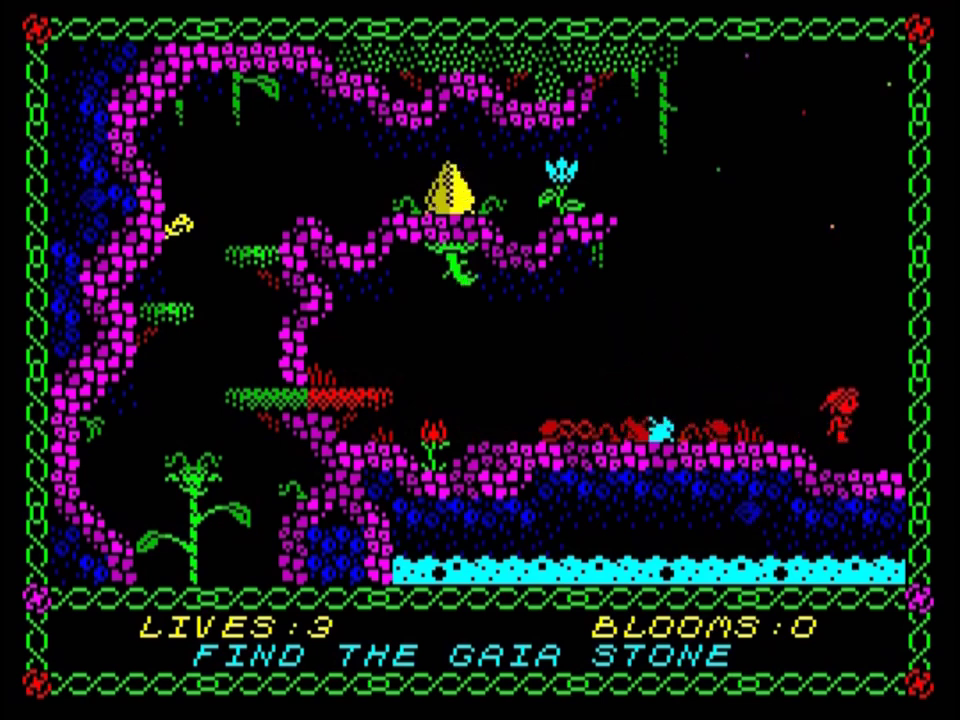
pyautogui.press('p')
pyautogui.press('q')
pyautogui.press('o')
pyautogui.press('q')
pyautogui.hotkey('shift', 'space')
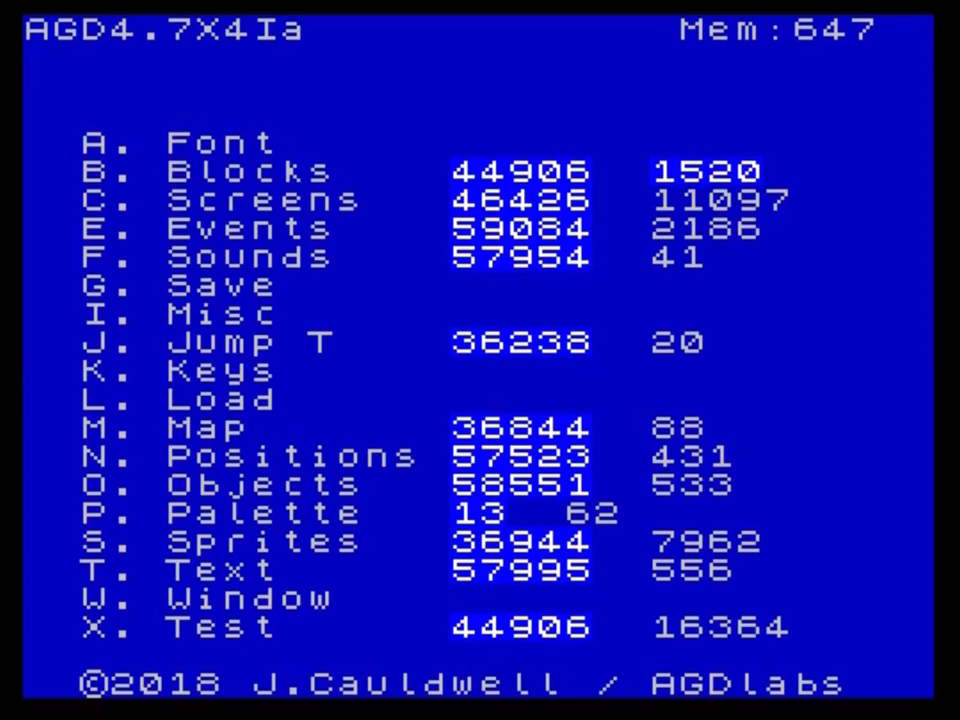
# Examine the Player event's script, from the SPRINK 2 command through the nested key checks
pyautogui.press('e')
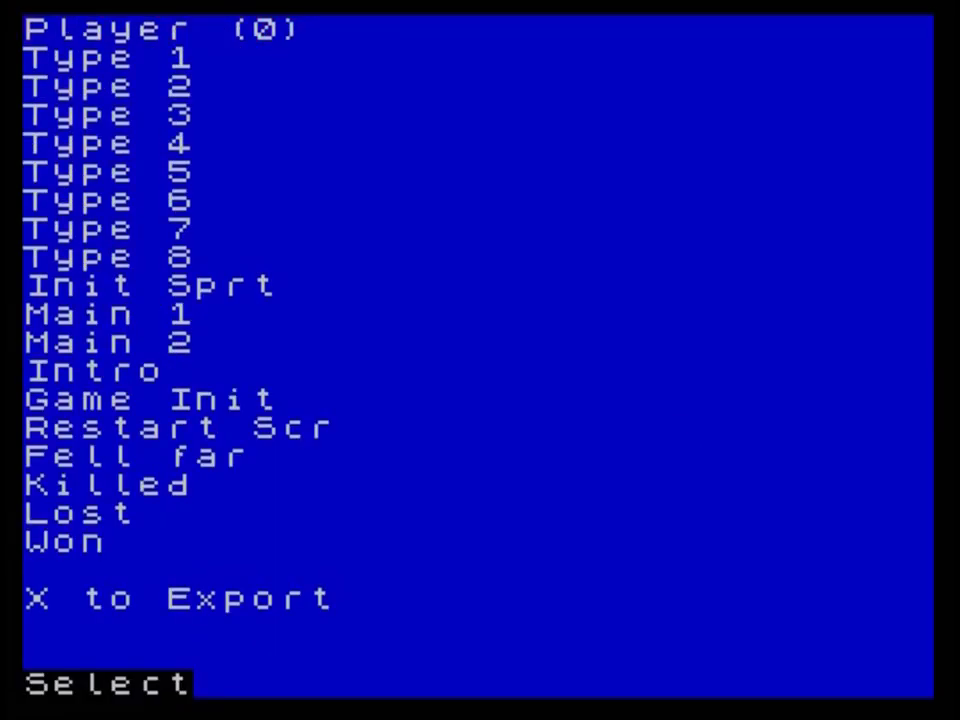
pyautogui.press('0')
pyautogui.press('Right')
pyautogui.press('Right')
pyautogui.press('Right')
pyautogui.press('Right')
pyautogui.press('Right')
pyautogui.press('Right')
pyautogui.press('Right')
pyautogui.press('Right')
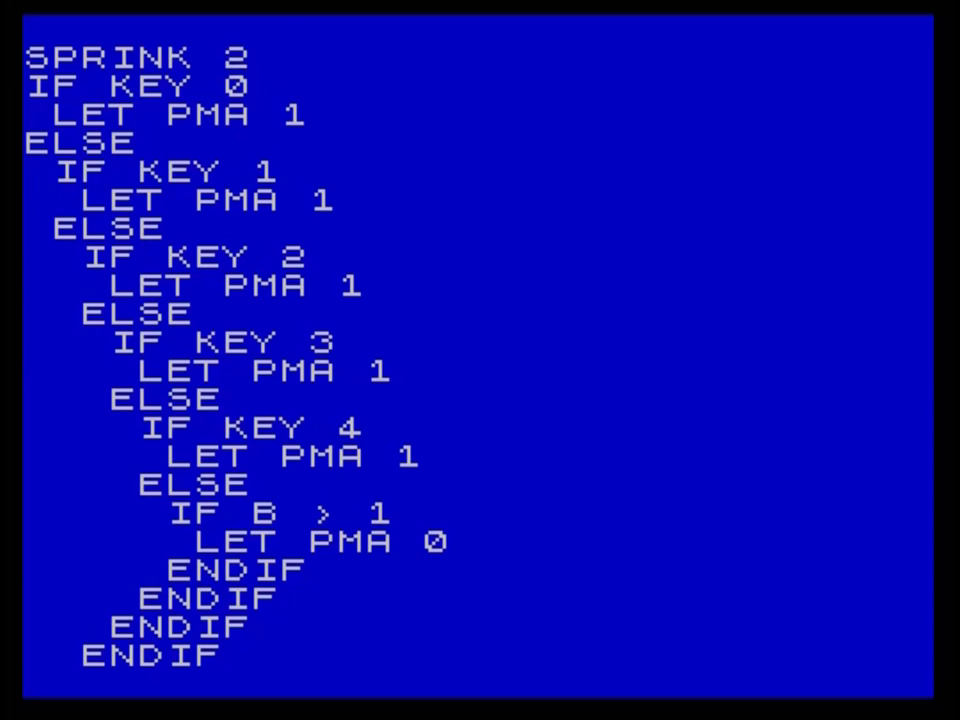
pyautogui.press('Escape')
pyautogui.press('Escape')
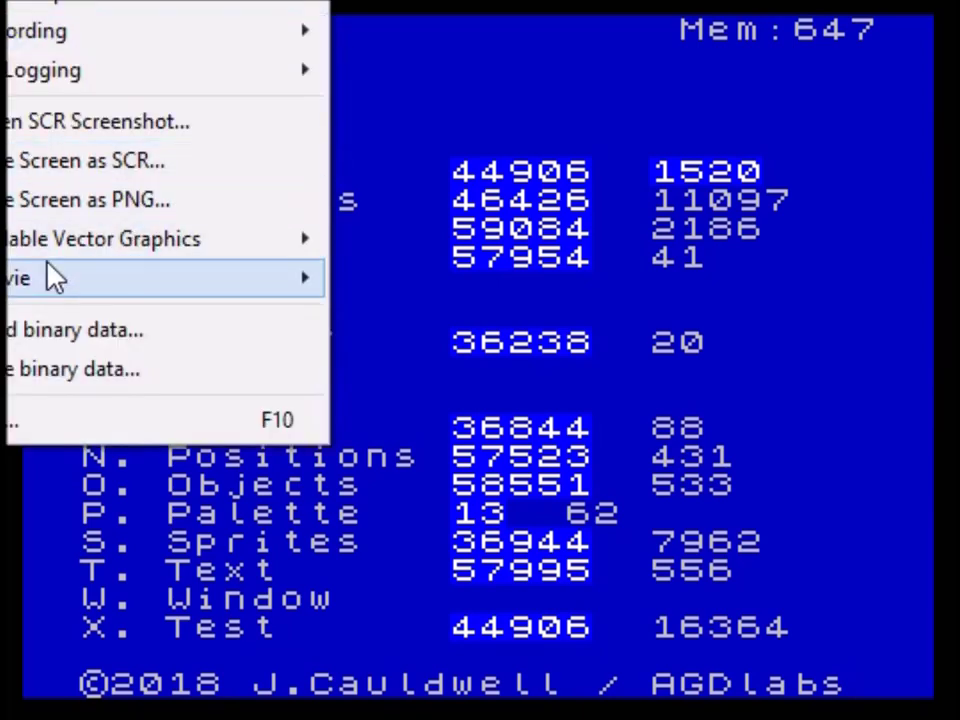
# Load the binary file 64674_cspr_nozero.bin into memory at start address 64674 with length 88
pyautogui.click(105, 340)
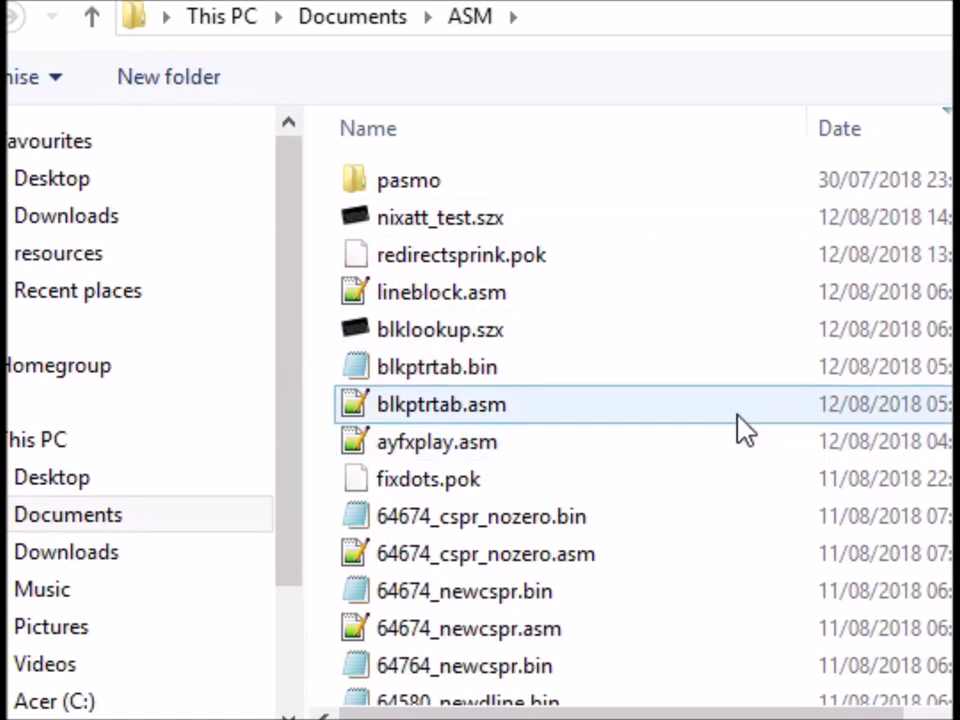
pyautogui.click(557, 527)
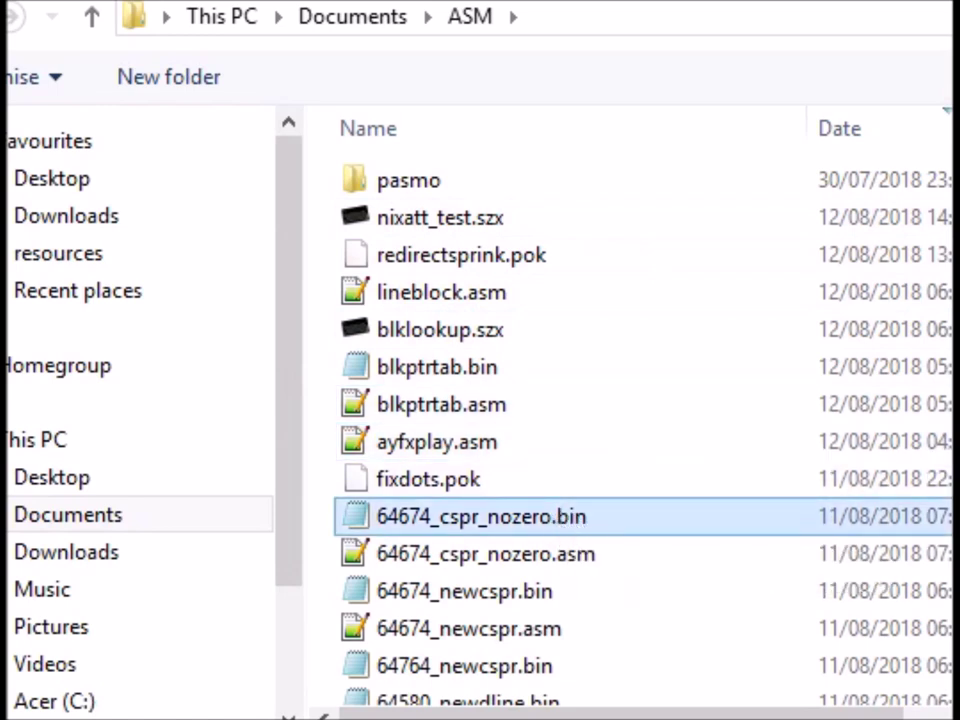
pyautogui.press('Return')
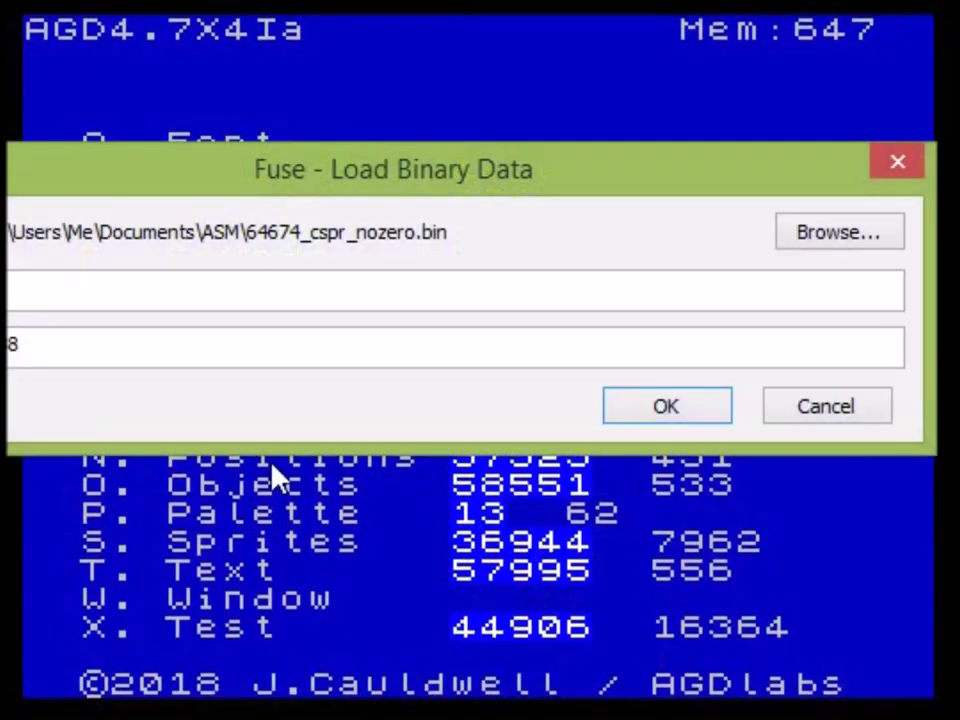
pyautogui.moveTo(130, 190); pyautogui.dragTo(245, 206)
pyautogui.click(266, 313)
pyautogui.write('64')
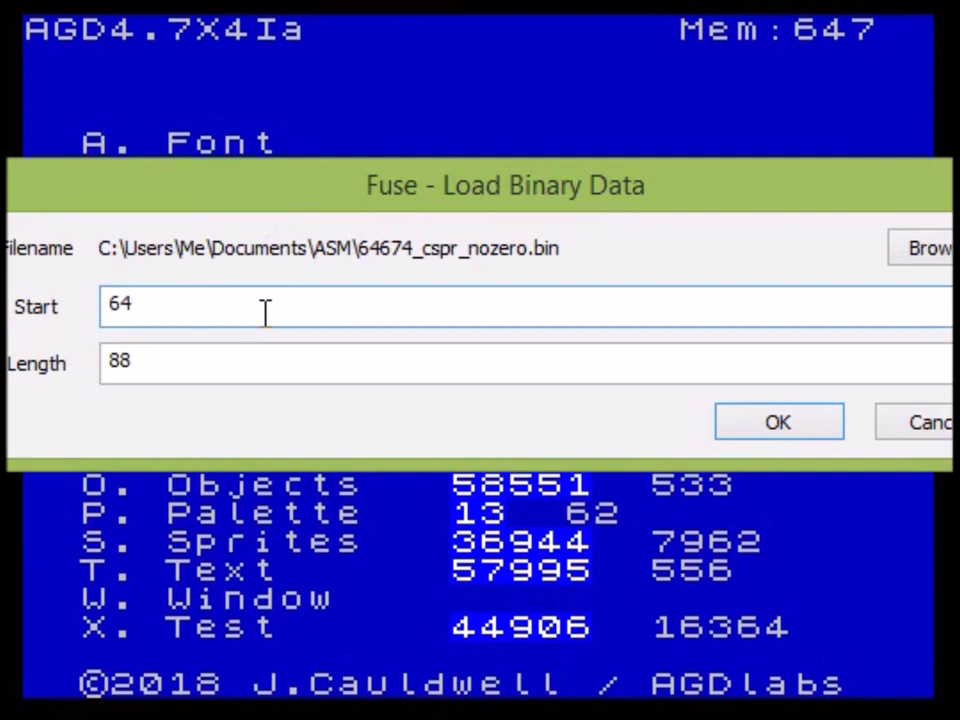
pyautogui.write('674')
pyautogui.click(756, 428)
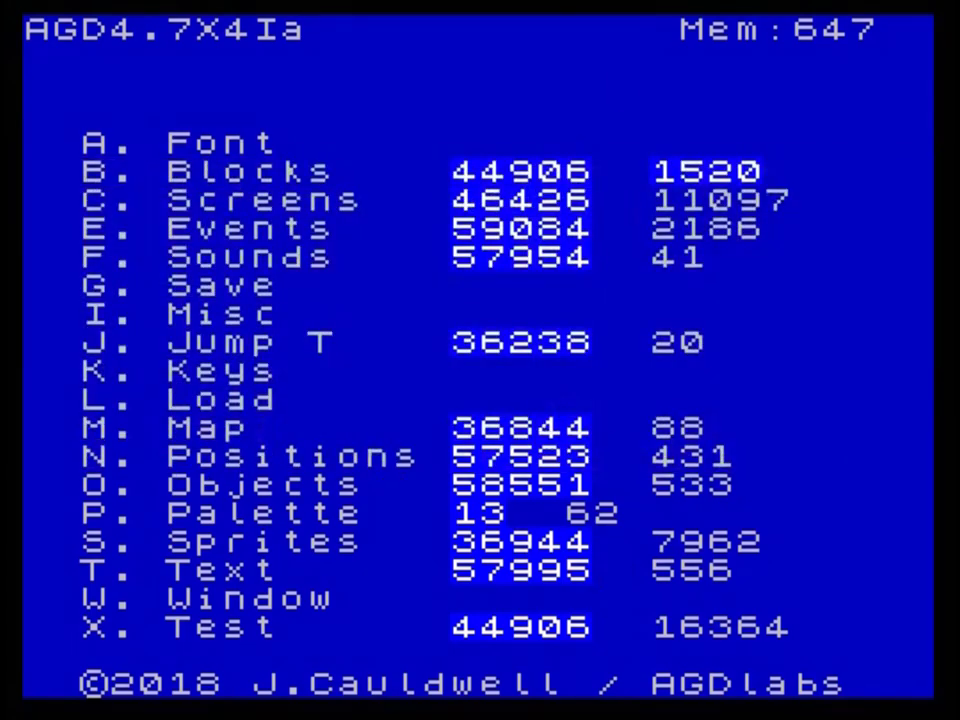
# Load redirectsprink.pok and activate the pokes Redirect Sprink Command 1, 2 and 3
pyautogui.hotkey('alt', 'f')
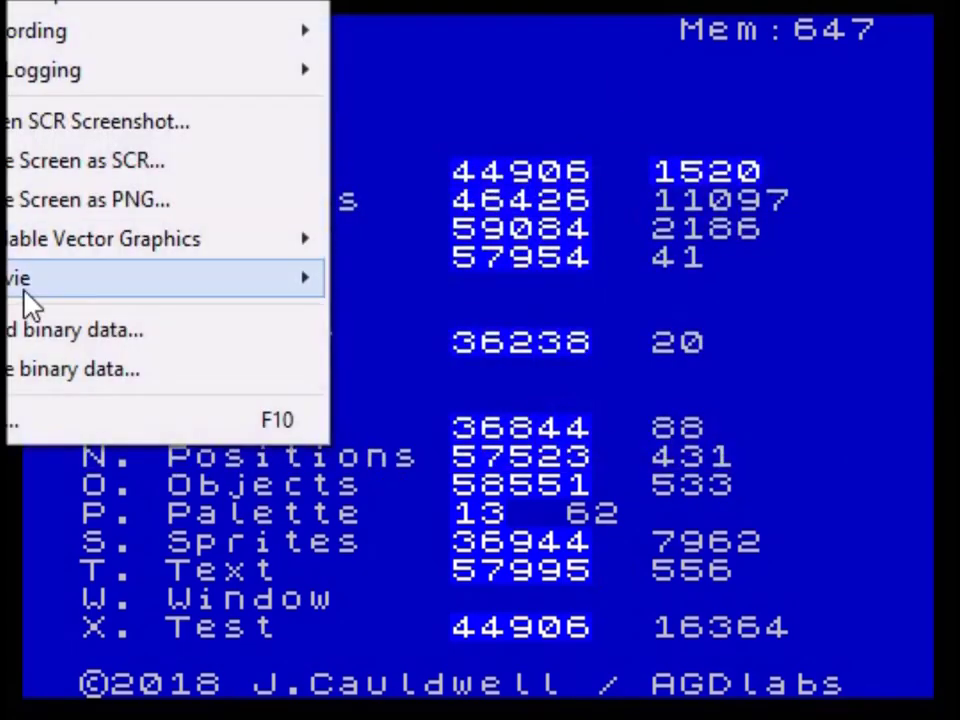
pyautogui.press('l')
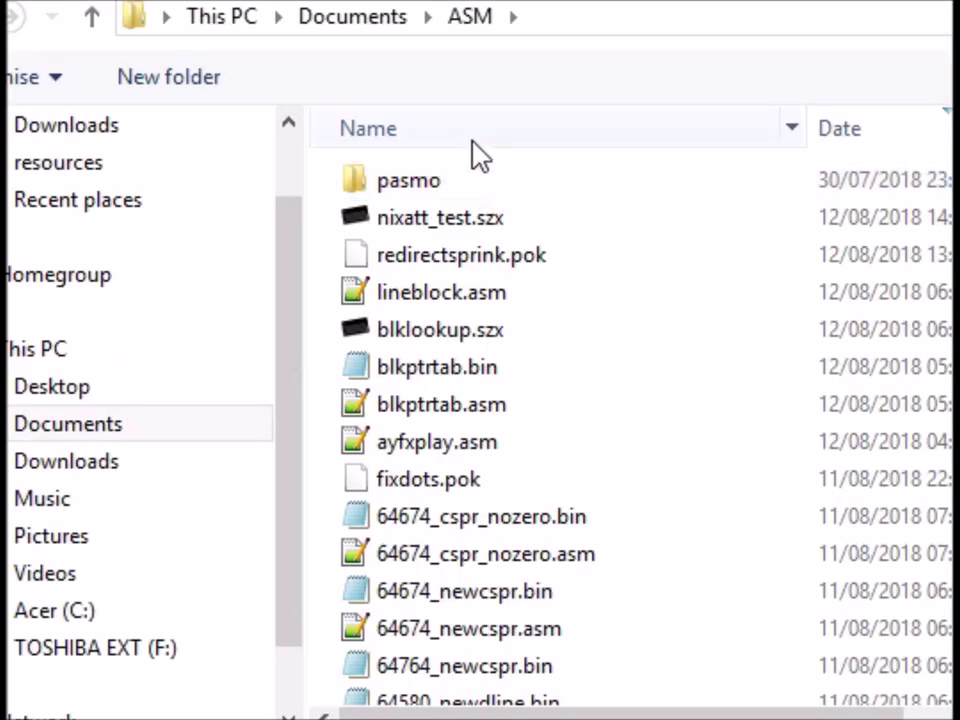
pyautogui.click(436, 266)
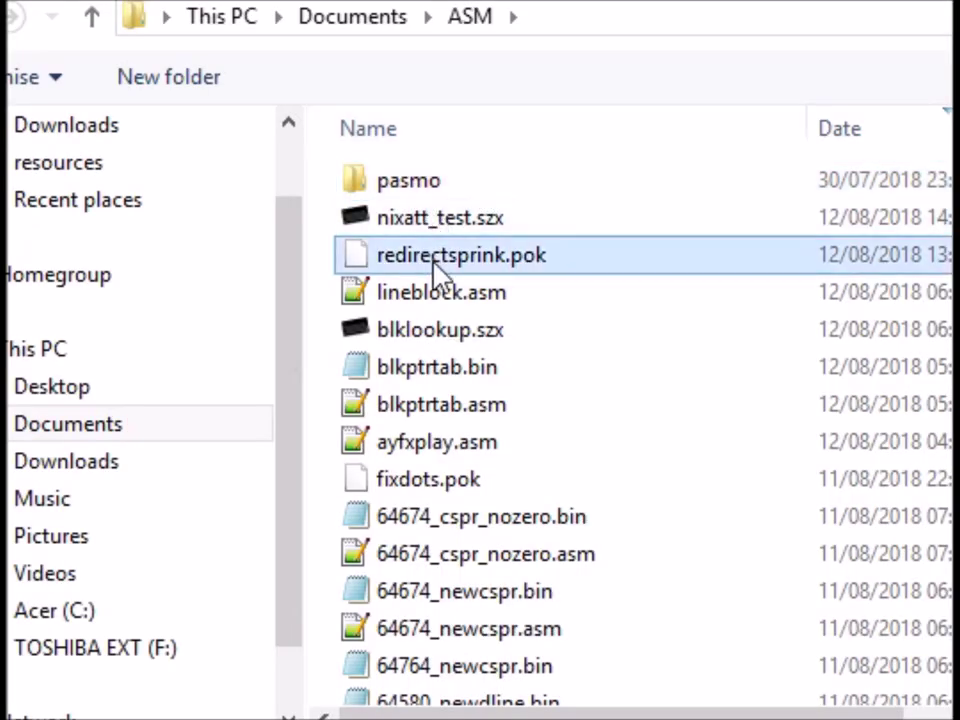
pyautogui.press('Return')
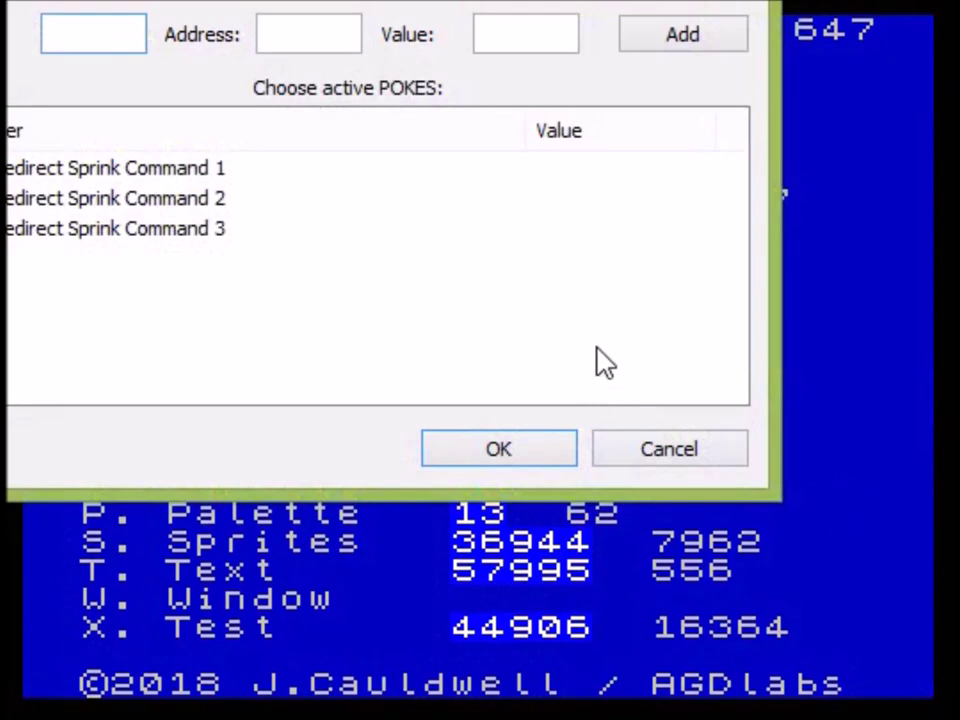
pyautogui.moveTo(0, 0); pyautogui.dragTo(113, 59)
pyautogui.click(125, 251)
pyautogui.click(125, 280)
pyautogui.click(125, 310)
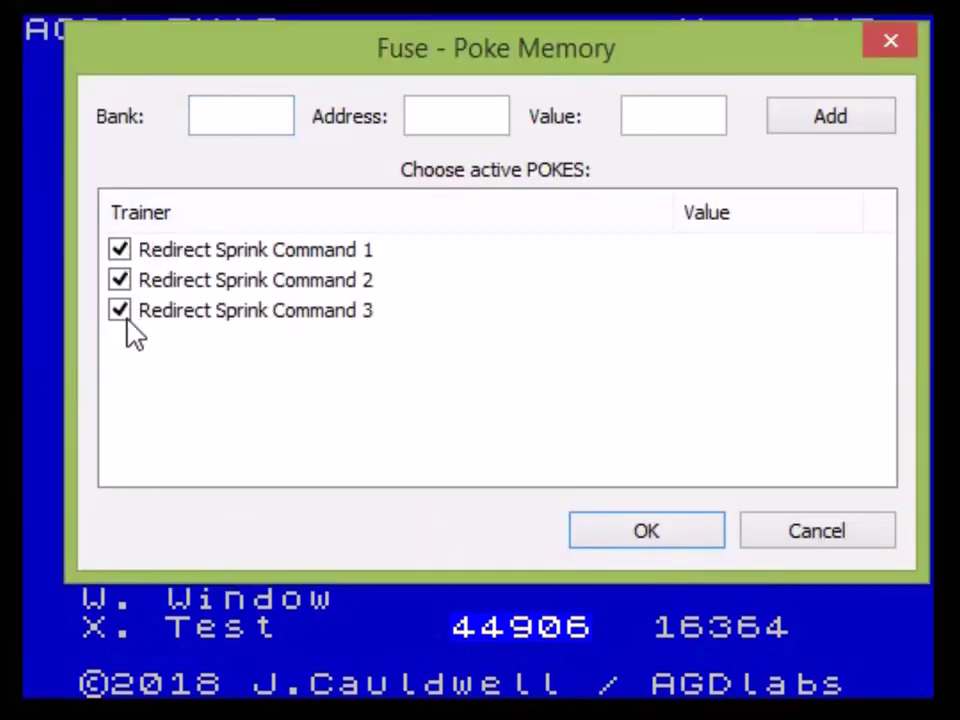
pyautogui.click(636, 540)
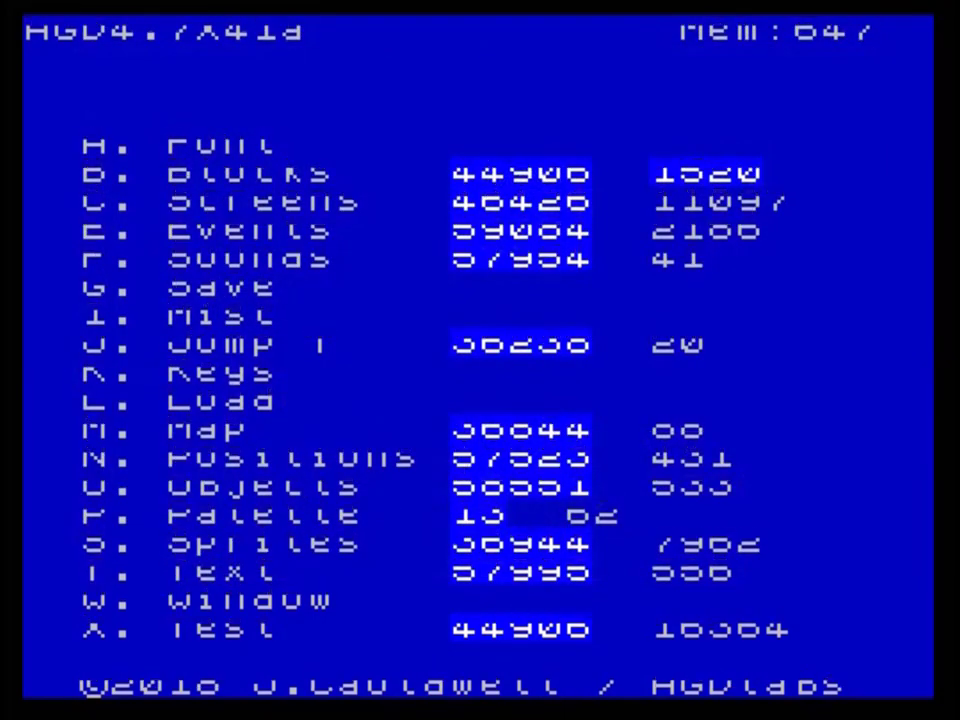
# Test-run the patched game, walking and jumping past the first screen's plants and ledge before moving on to the tree screen
pyautogui.press('x')
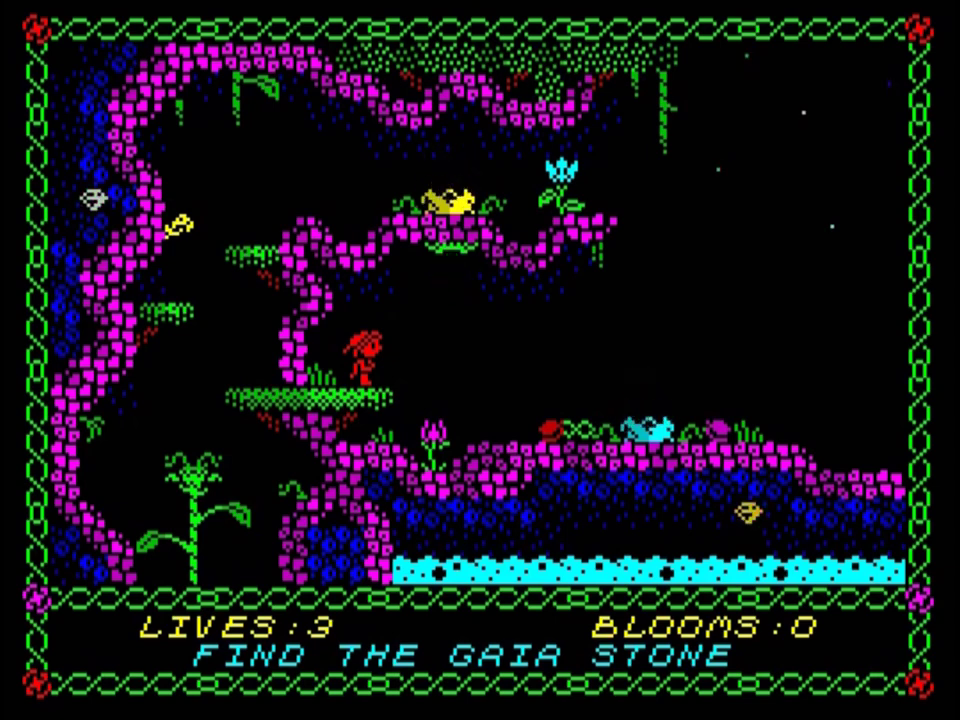
pyautogui.press('p')
pyautogui.press('o')
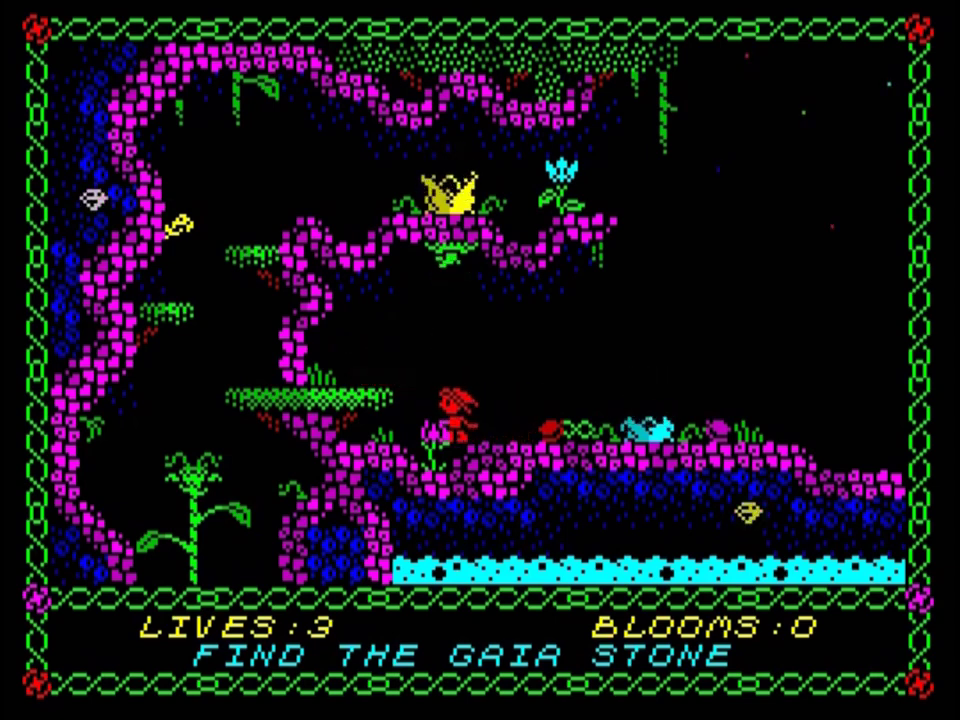
pyautogui.press('p')
pyautogui.press('o')
pyautogui.press('p')
pyautogui.press('p')
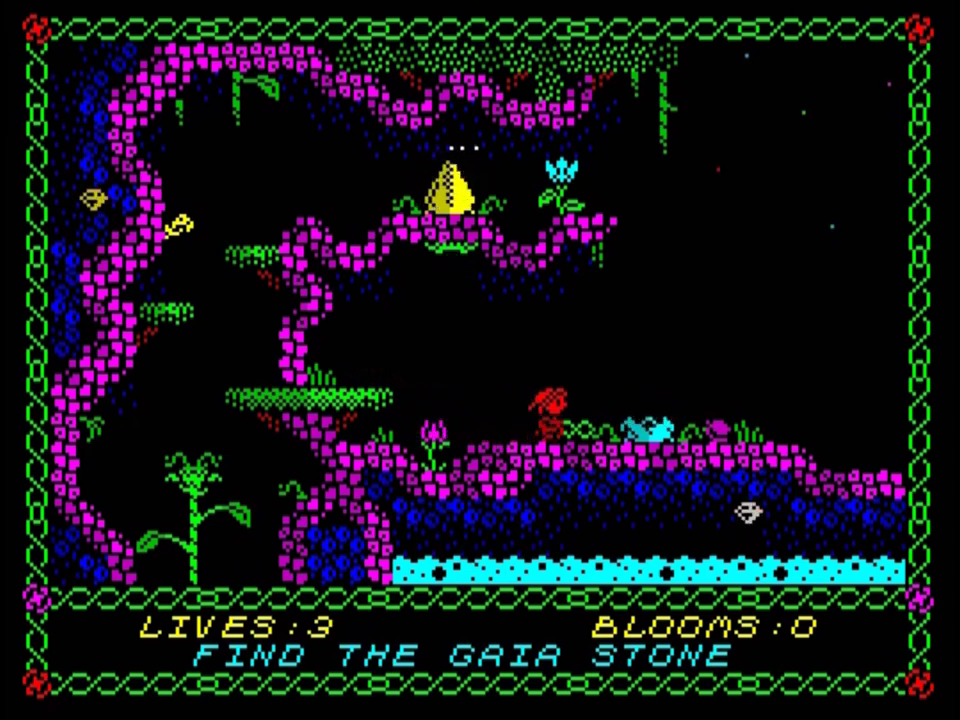
pyautogui.press('o')
pyautogui.press('p')
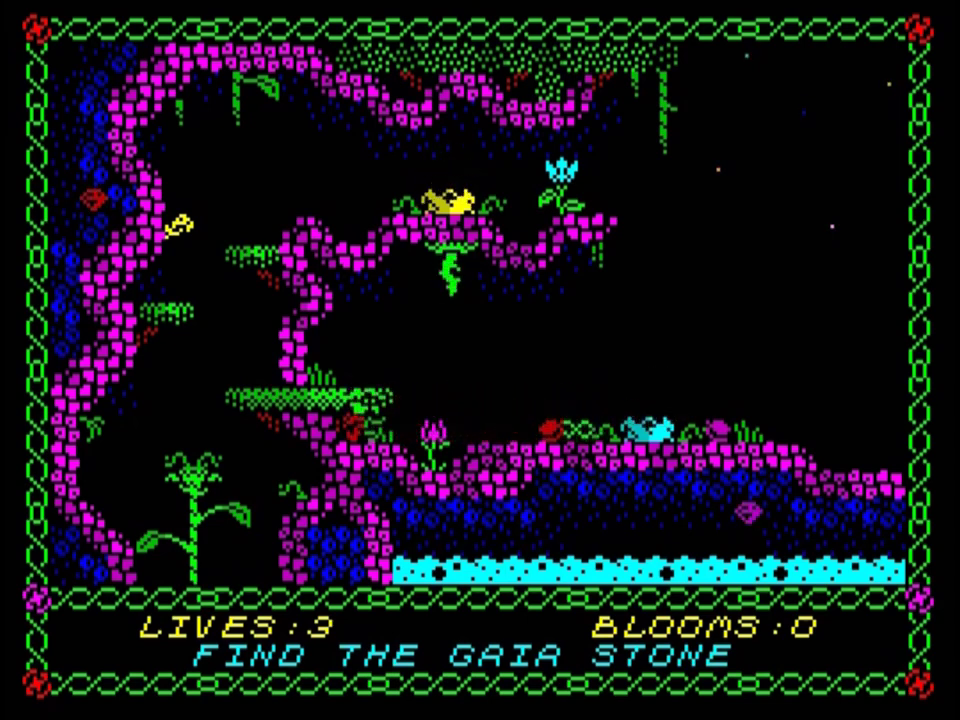
pyautogui.press('o')
pyautogui.press('p')
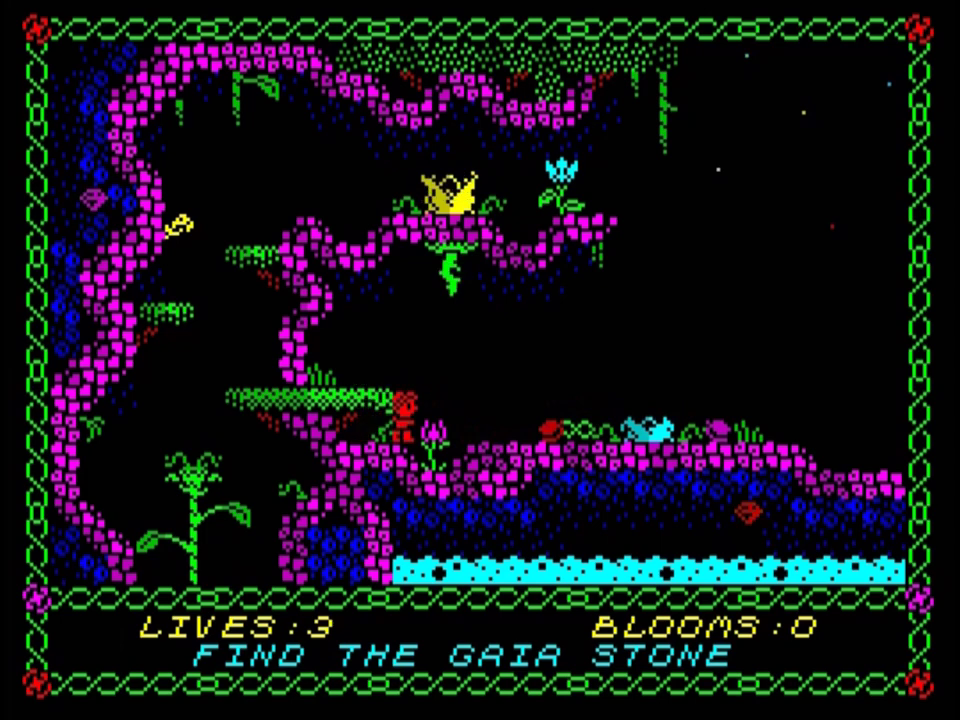
pyautogui.press('p')
pyautogui.press('space')
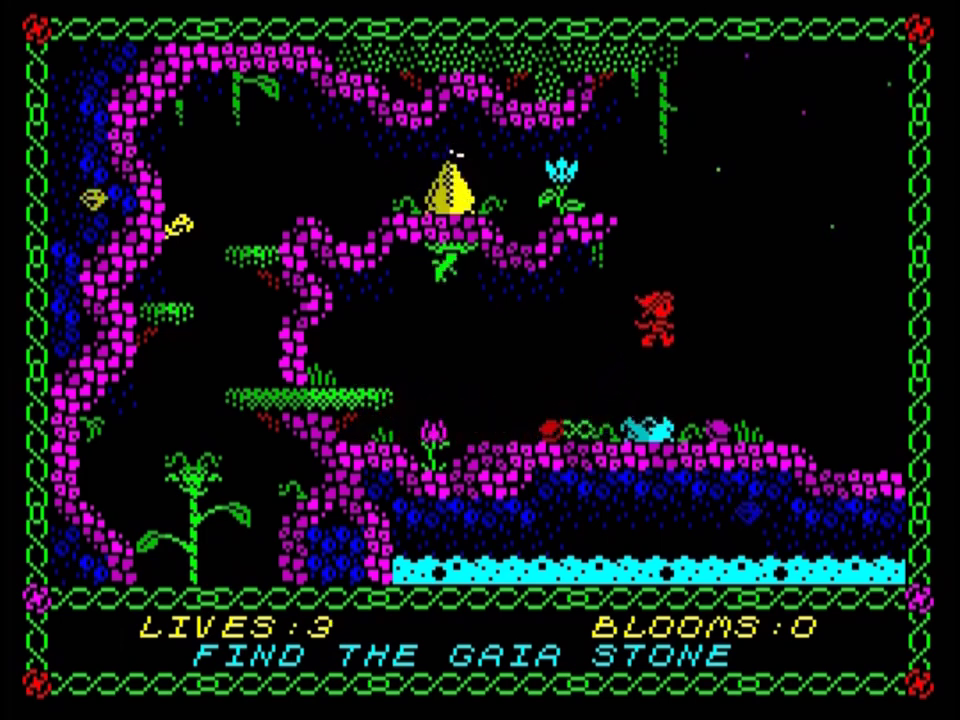
pyautogui.press('p')
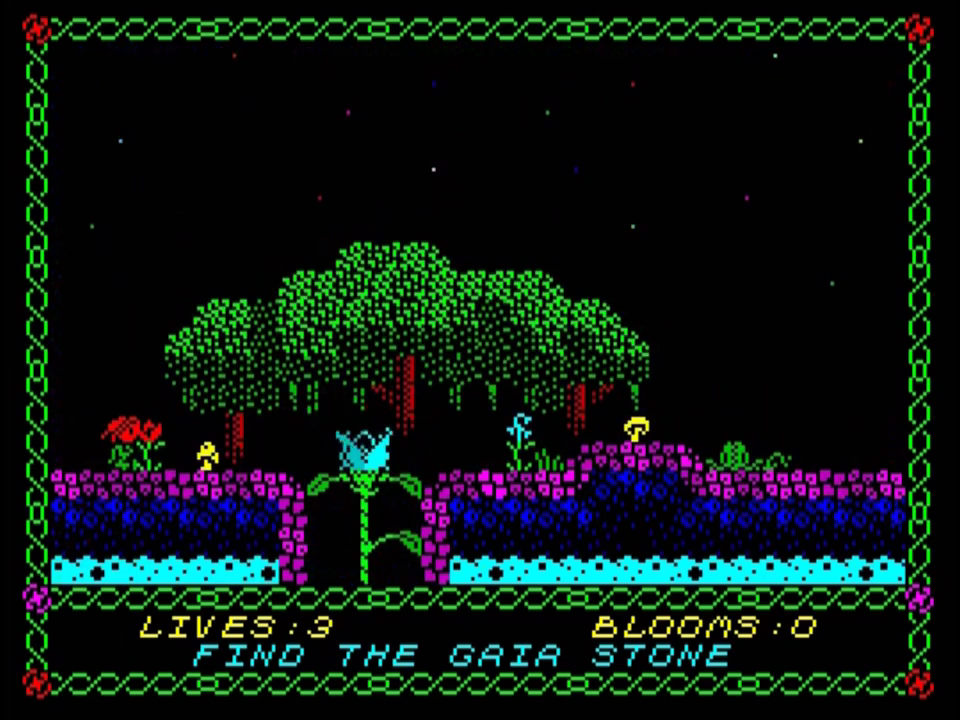
# Move the character back and forth around the red flower and tree on the second screen to check the sprite colouring
pyautogui.press('o')
pyautogui.press('q')
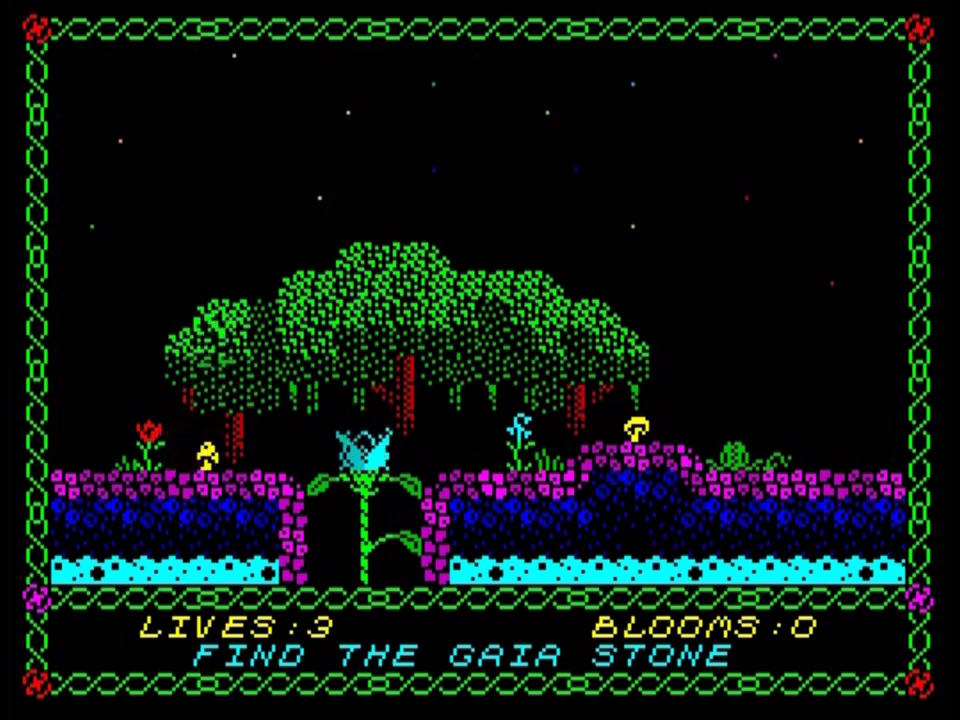
pyautogui.press('o')
pyautogui.press('q')
pyautogui.press('p')
pyautogui.press('o')
pyautogui.press('q')
pyautogui.press('o')
pyautogui.press('q')
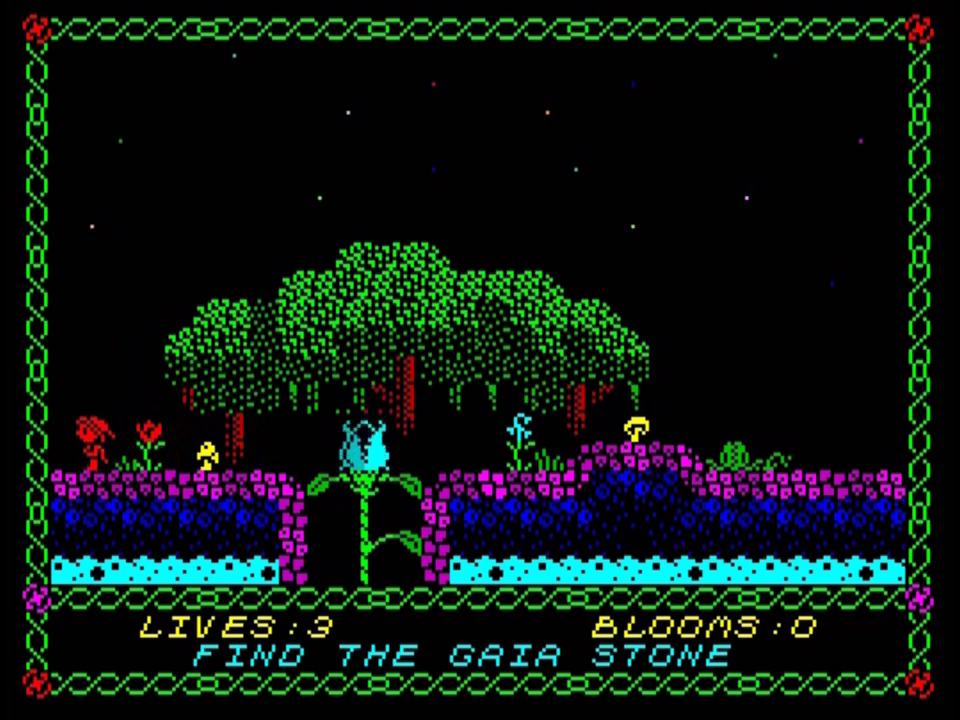
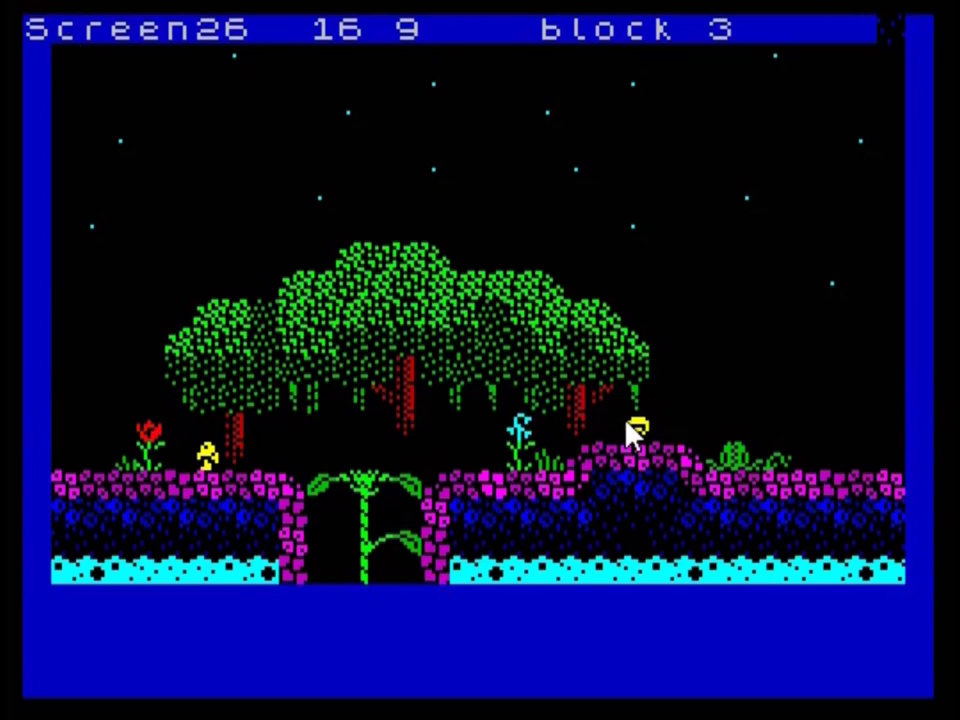
# Select block 60 while editing screen 26 and inspect its pixels, attribute and type in the block editor
pyautogui.press('Down')
pyautogui.press('Down')
pyautogui.press('Down')
pyautogui.press('Down')
pyautogui.press('Down')
pyautogui.press('Down')
pyautogui.press('Down')
pyautogui.press('Down')
pyautogui.press('Down')
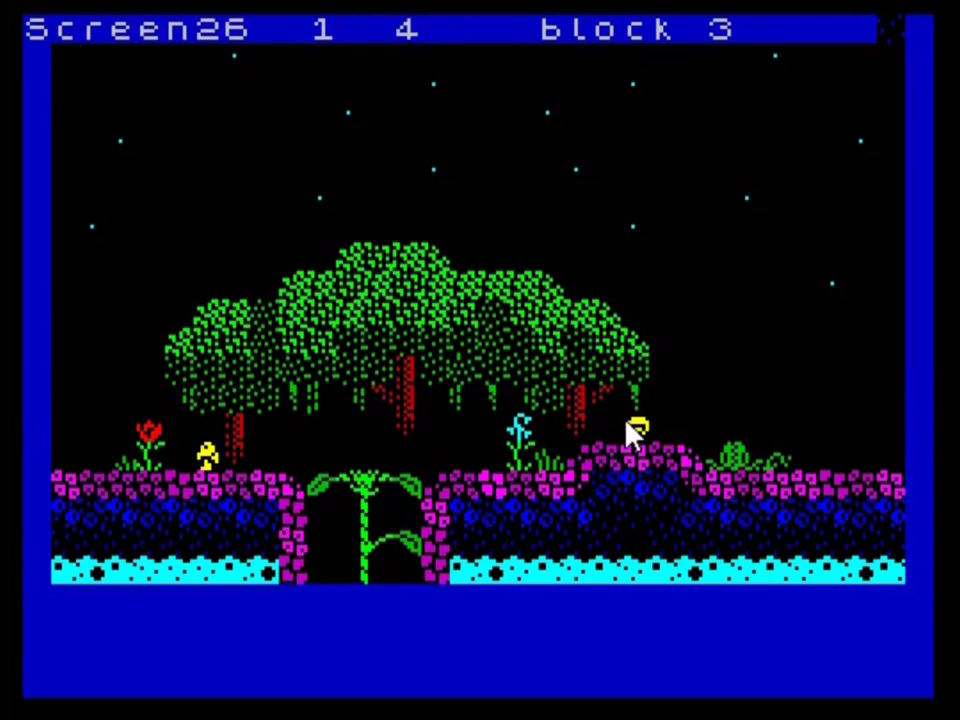
pyautogui.press('Down')
pyautogui.press('Down')
pyautogui.press('Right')
pyautogui.press('Right')
pyautogui.press('Right')
pyautogui.press('Right')
pyautogui.press('e')
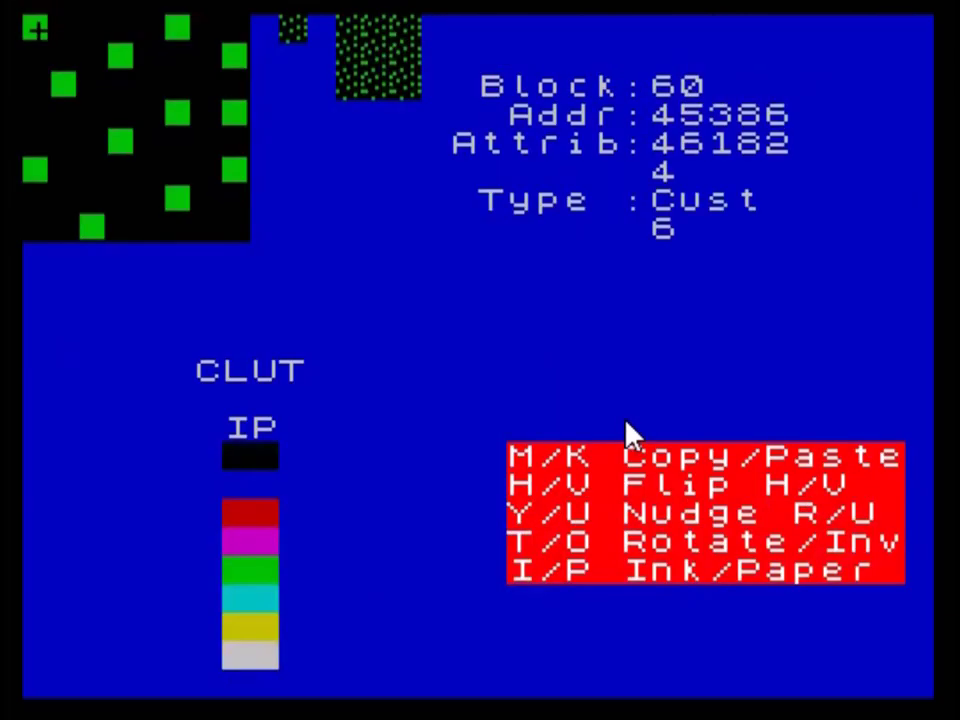
pyautogui.press('e')
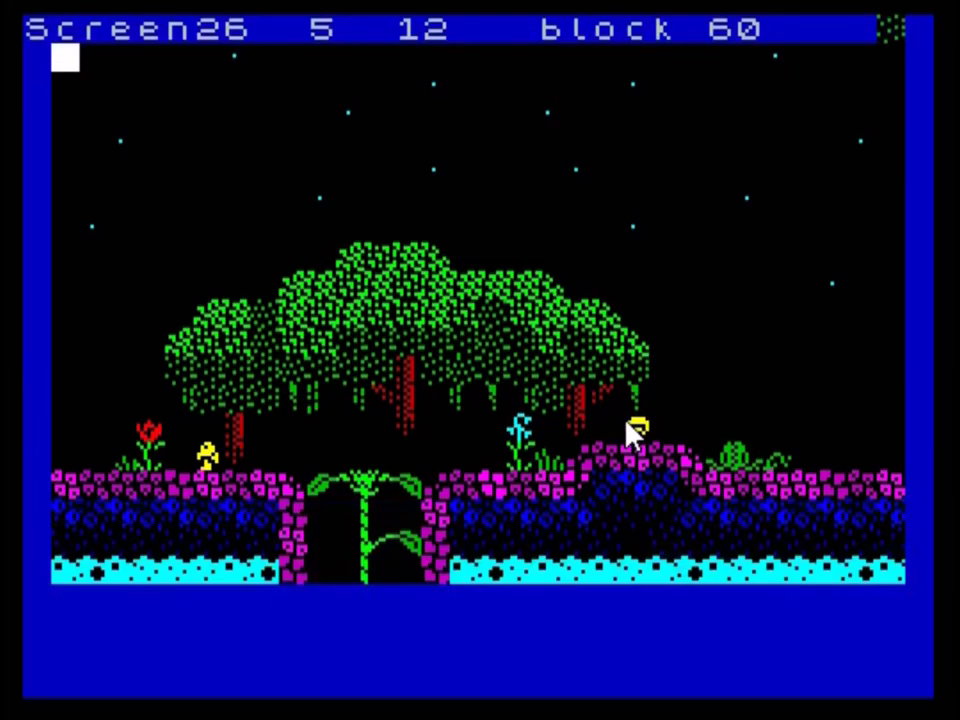
# Move the block cursor across the sky and tree area of screen 26 to look over its scenery blocks
pyautogui.press('Up')
pyautogui.press('Up')
pyautogui.press('Up')
pyautogui.press('Up')
pyautogui.press('Up')
pyautogui.press('Up')
pyautogui.press('Up')
pyautogui.press('Up')
pyautogui.press('Up')
pyautogui.press('Up')
pyautogui.press('Up')
pyautogui.press('Left')
pyautogui.press('Left')
pyautogui.press('Left')
pyautogui.press('Right')
pyautogui.press('Right')
pyautogui.press('Right')
pyautogui.press('Right')
pyautogui.press('Right')
pyautogui.press('Right')
pyautogui.press('Down')
pyautogui.press('Down')
pyautogui.press('Down')
pyautogui.press('Down')
pyautogui.press('Down')
pyautogui.press('Down')
pyautogui.press('Down')
pyautogui.press('Down')
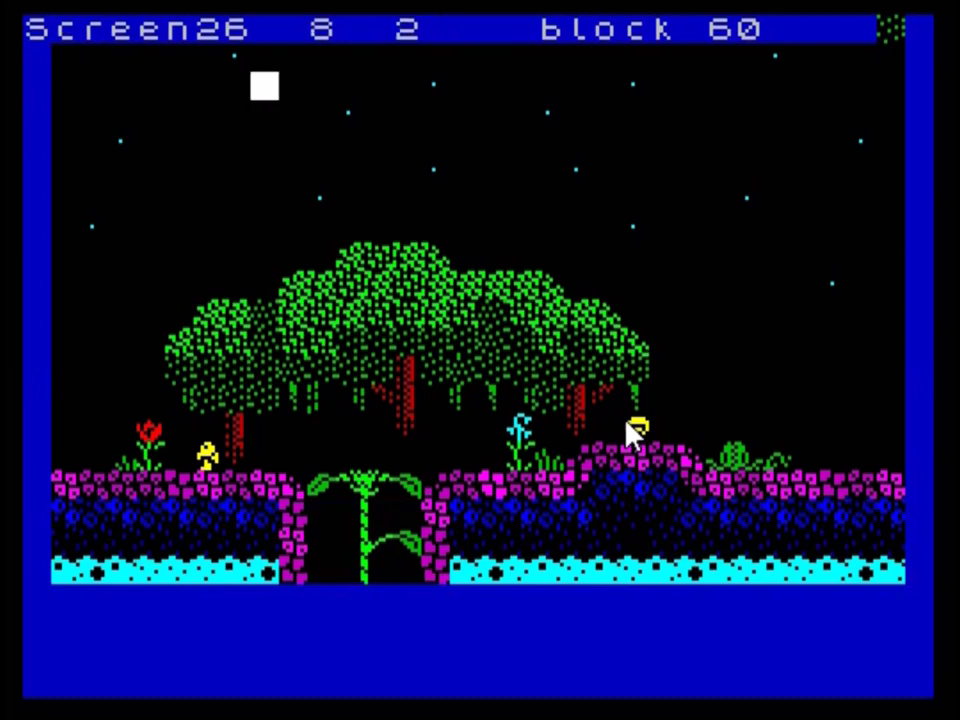
pyautogui.press('Left')
pyautogui.press('Down')
pyautogui.press('Down')
pyautogui.press('Down')
pyautogui.press('Down')
pyautogui.press('Down')
pyautogui.press('Down')
pyautogui.press('Down')
pyautogui.press('Left')
pyautogui.press('Left')
pyautogui.press('Up')
pyautogui.press('Up')
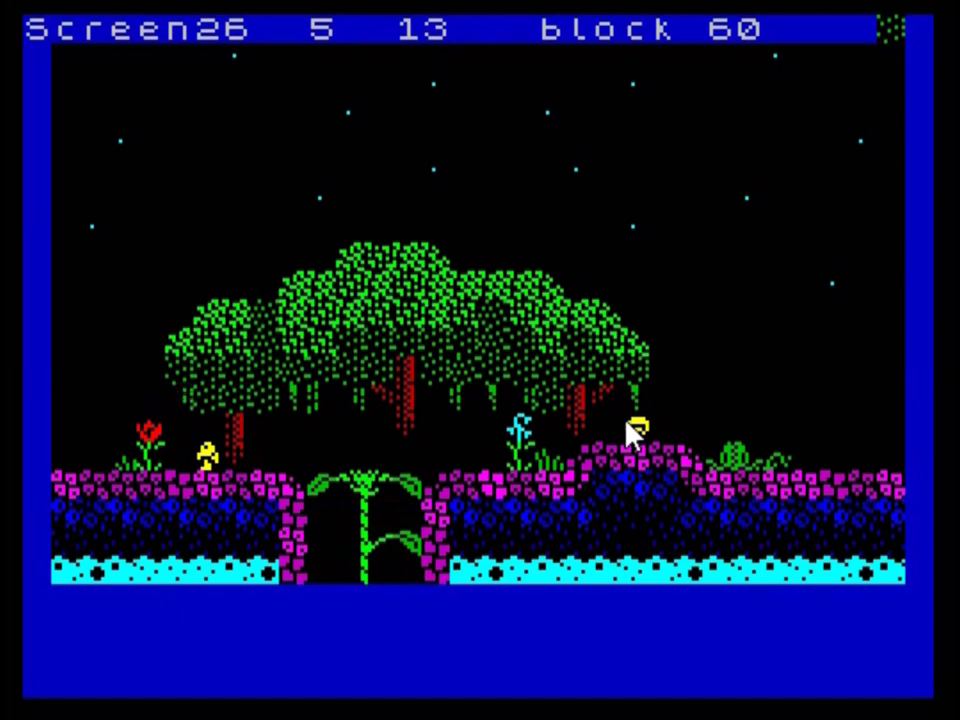
# Change block 100's type to Spec in the block editor, trying 254 and settling on 252
pyautogui.press('e')
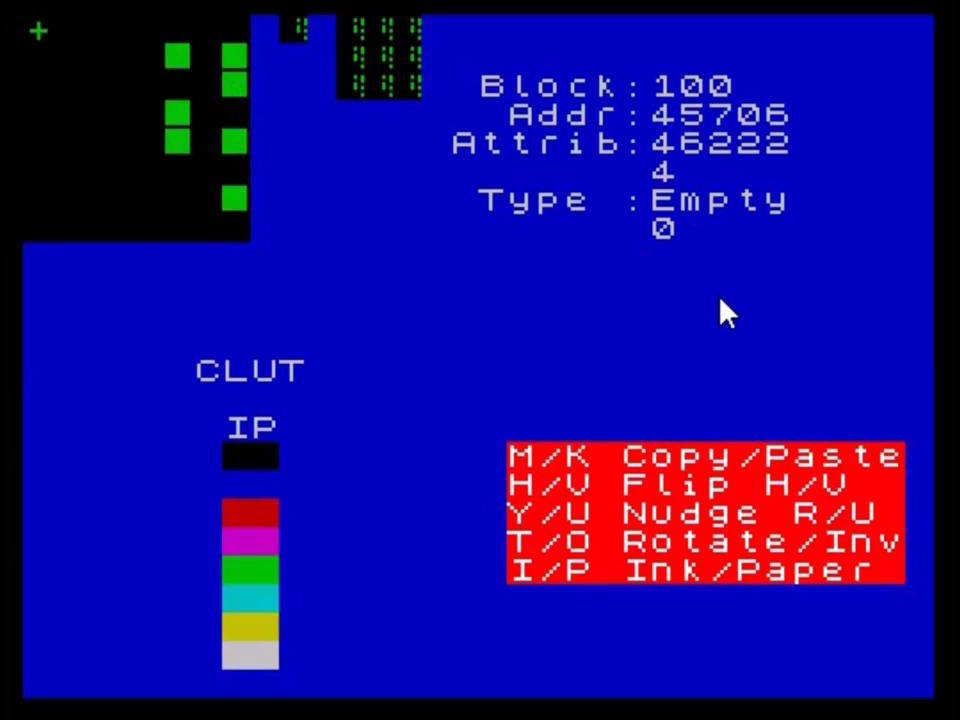
pyautogui.press('s')
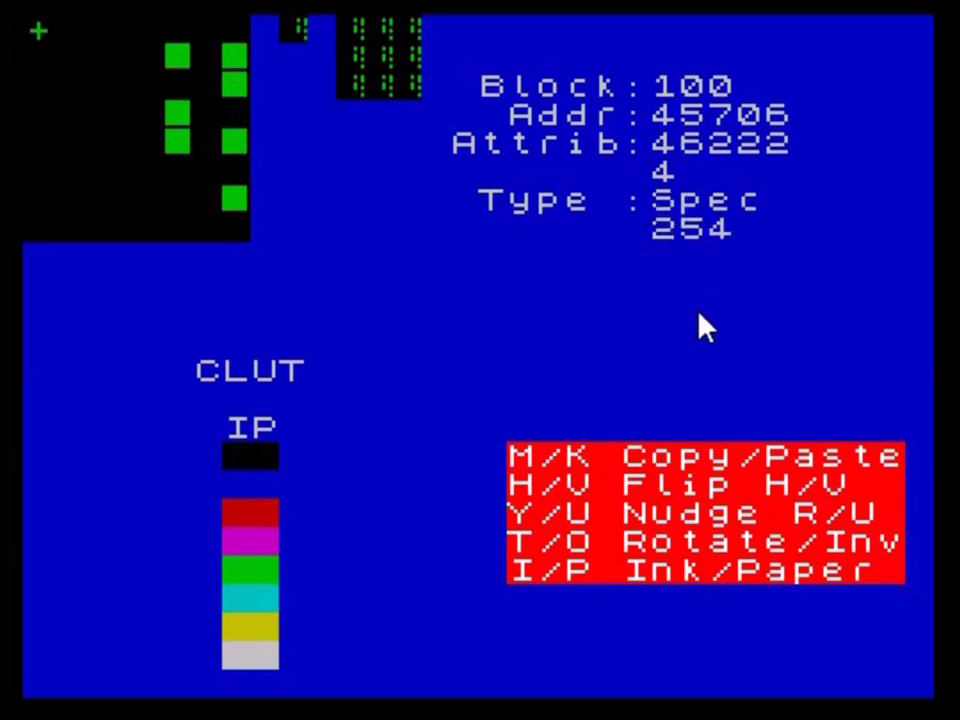
pyautogui.press('Return')
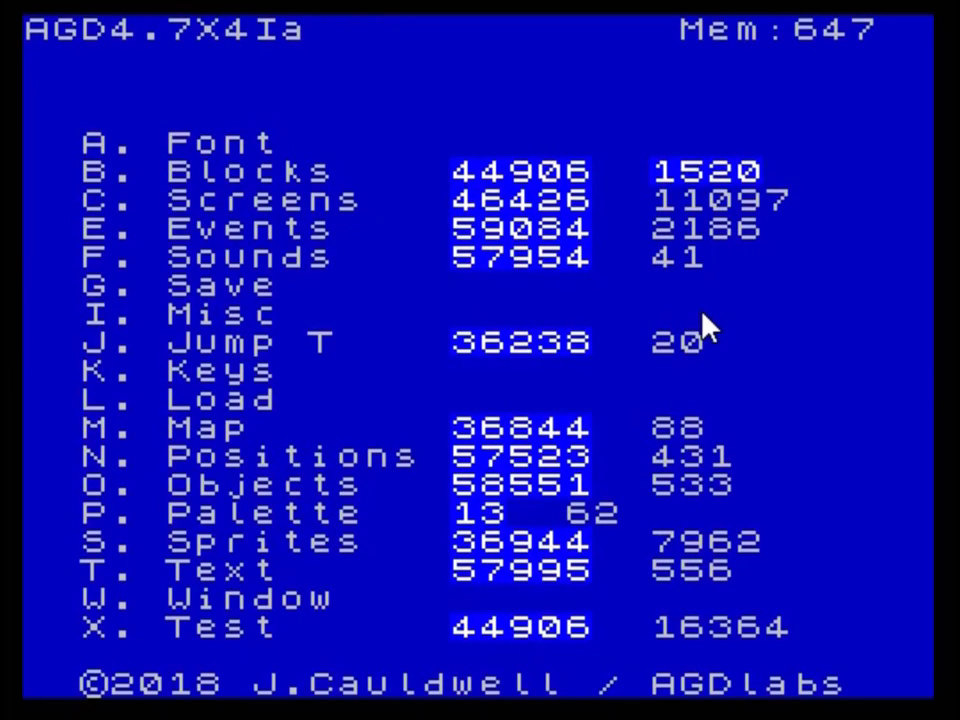
pyautogui.press('b')
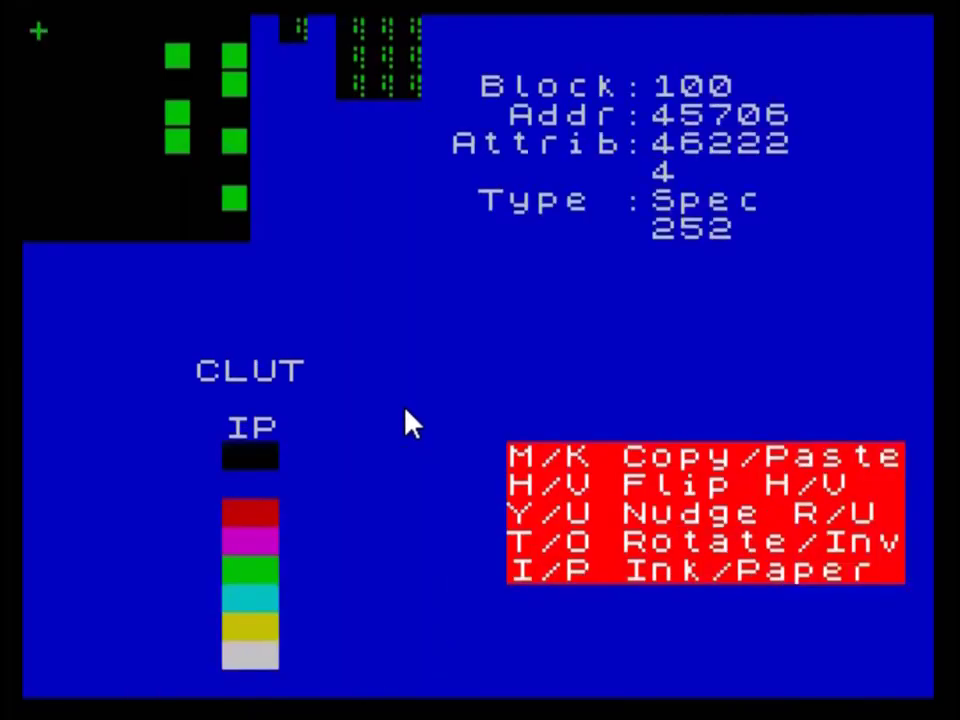
# Look back through blocks 99 down to 36 in the block editor to compare their attributes and types
pyautogui.press('z')
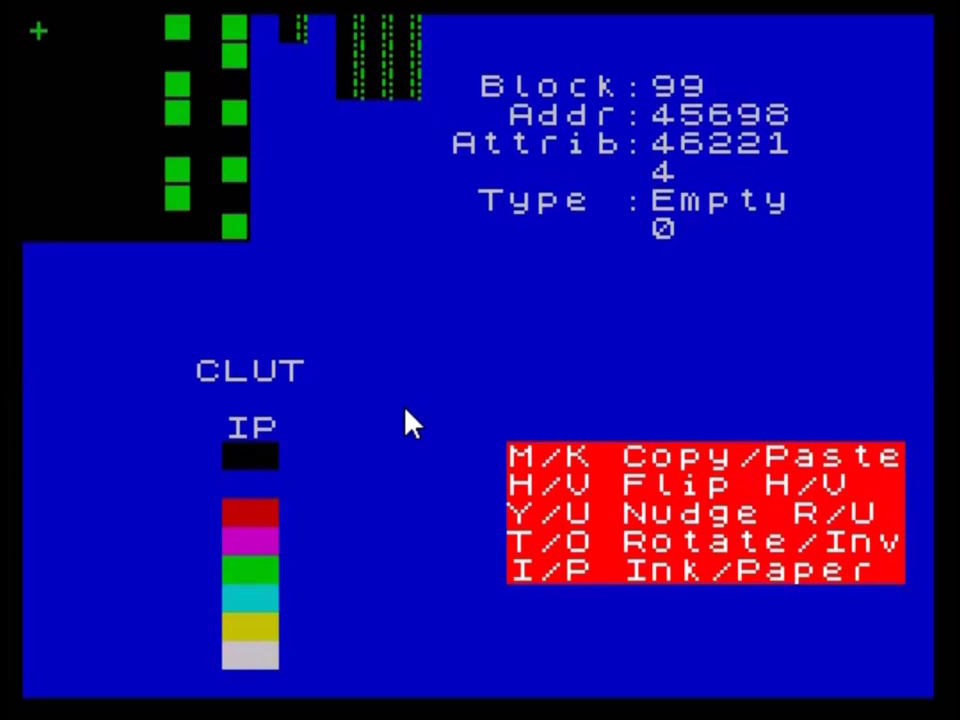
pyautogui.press('1')
pyautogui.press('z')
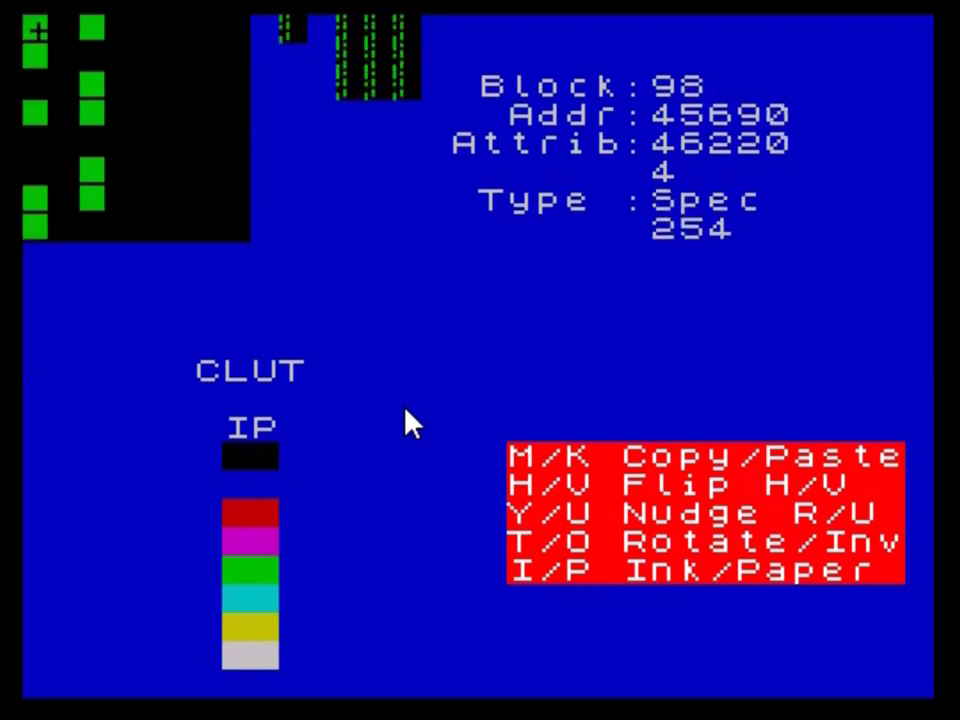
pyautogui.press('z')
pyautogui.press('z')
pyautogui.press('z')
pyautogui.press('z')
pyautogui.press('z')
pyautogui.press('z')
pyautogui.press('z')
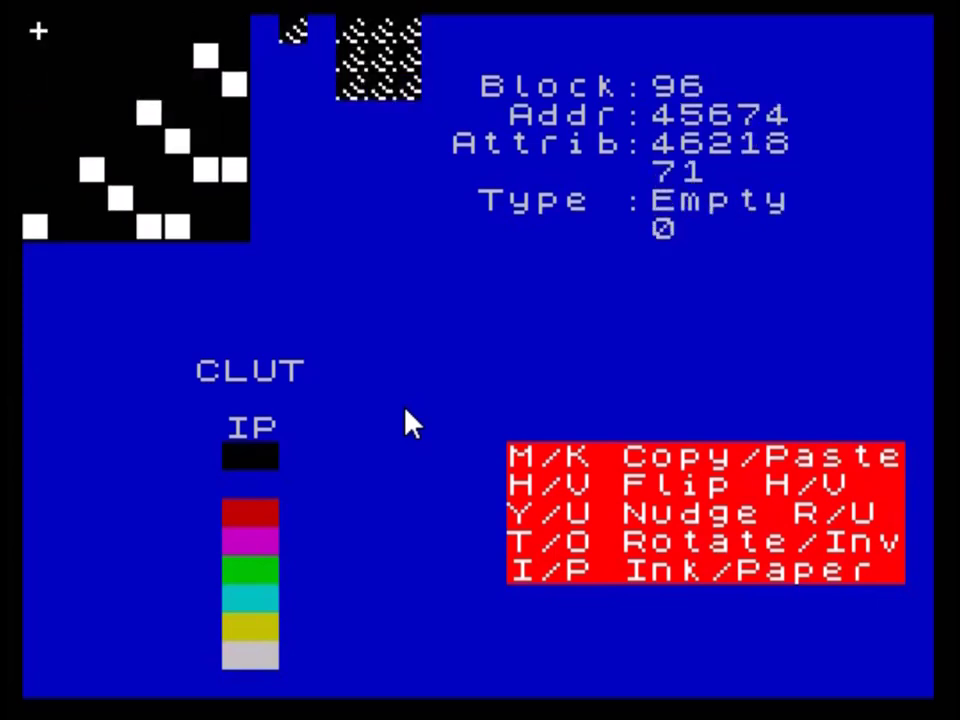
pyautogui.press('x')
pyautogui.press('z')
pyautogui.press('z')
pyautogui.press('z')
pyautogui.press('z')
pyautogui.press('z')
pyautogui.press('z')
pyautogui.press('z')
pyautogui.press('z')
pyautogui.press('z')
pyautogui.press('z')
pyautogui.press('z')
pyautogui.press('z')
pyautogui.press('z')
pyautogui.press('z')
pyautogui.press('z')
pyautogui.press('z')
pyautogui.press('z')
pyautogui.press('z')
pyautogui.press('z')
pyautogui.press('z')
pyautogui.press('z')
pyautogui.press('z')
pyautogui.press('z')
pyautogui.press('z')
pyautogui.press('z')
pyautogui.press('z')
pyautogui.press('z')
pyautogui.press('z')
pyautogui.press('z')
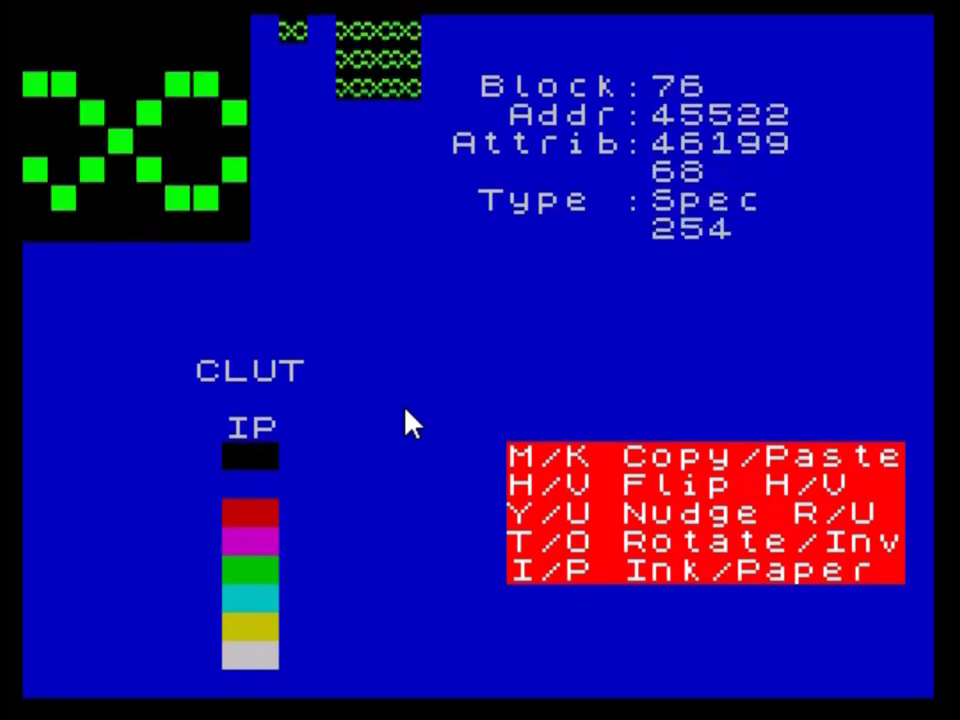
pyautogui.press('z')
pyautogui.press('z')
pyautogui.press('z')
pyautogui.press('z')
pyautogui.press('z')
pyautogui.press('z')
pyautogui.press('z')
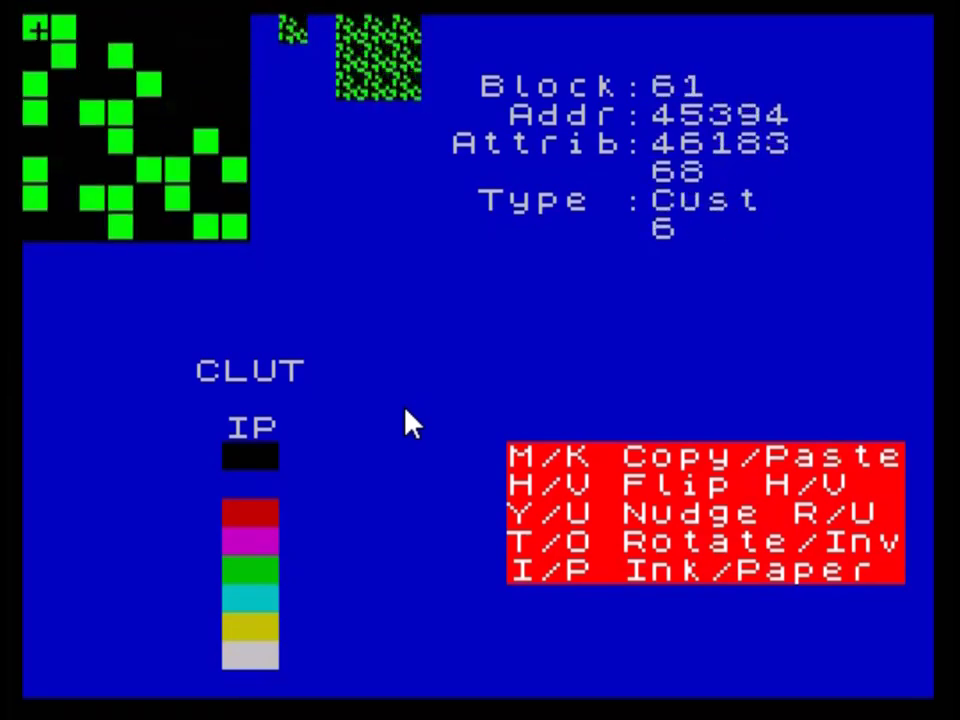
pyautogui.press('z')
pyautogui.press('z')
pyautogui.press('z')
pyautogui.press('z')
pyautogui.press('z')
pyautogui.press('z')
pyautogui.press('z')
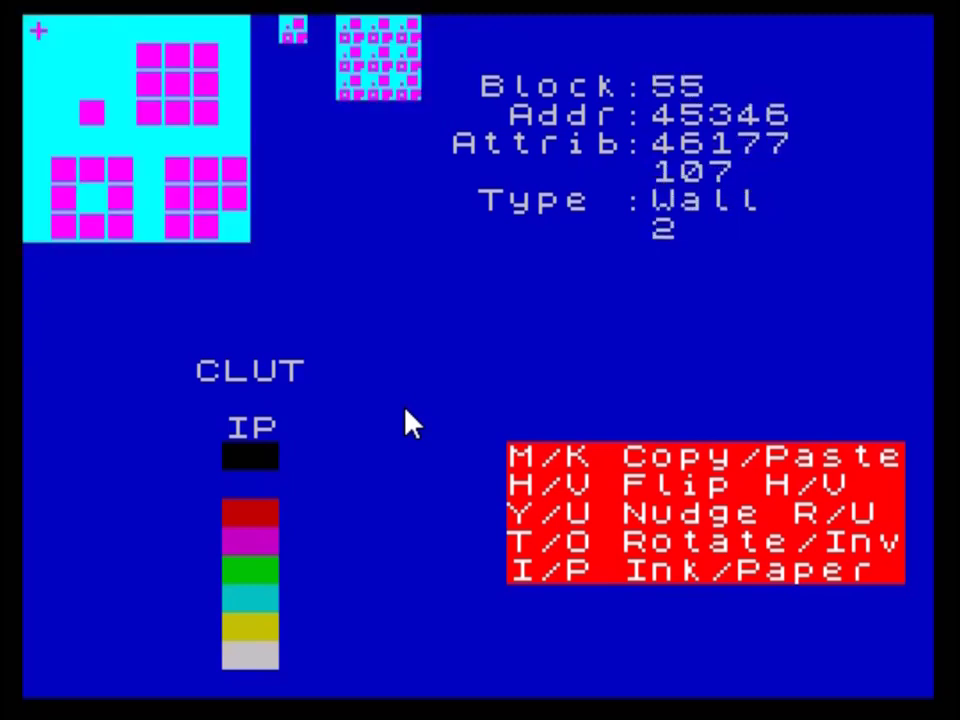
pyautogui.press('z')
pyautogui.press('z')
pyautogui.press('z')
pyautogui.press('z')
pyautogui.press('z')
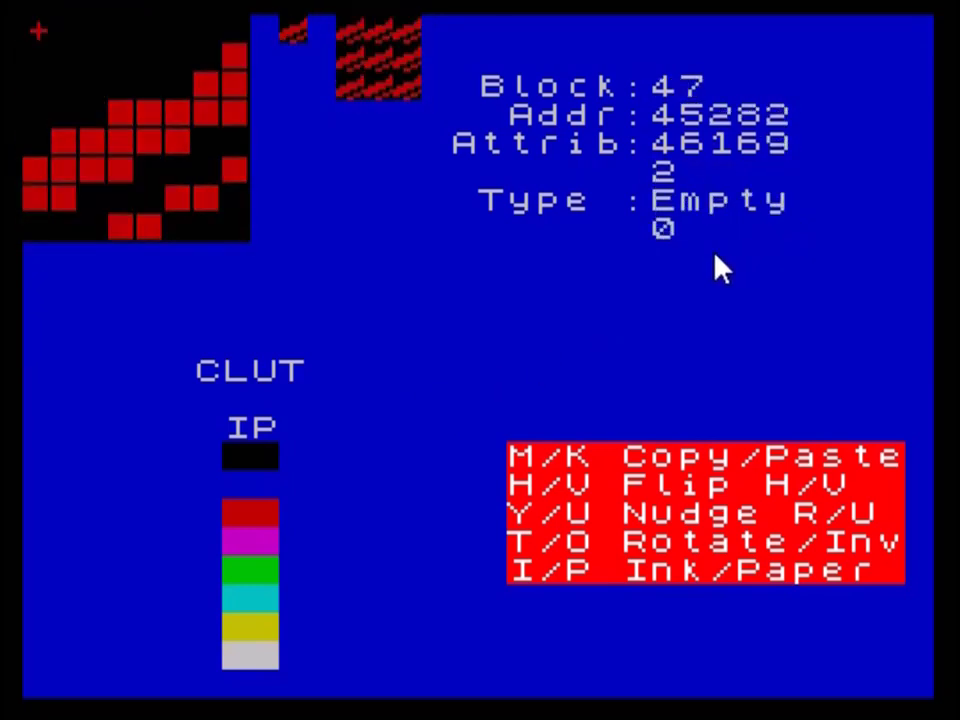
pyautogui.press('x')
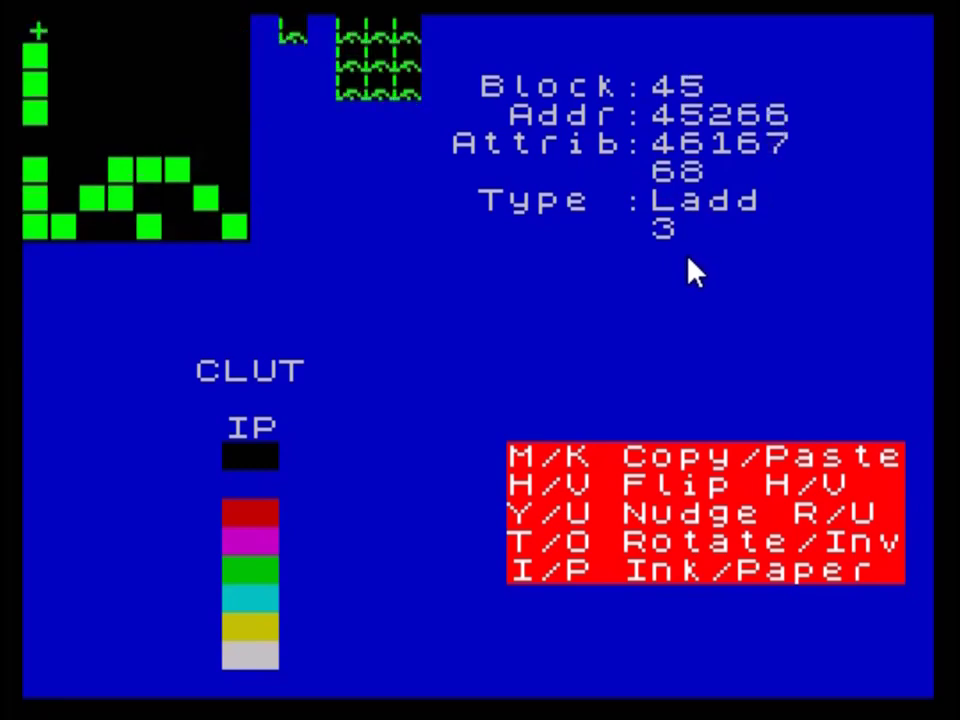
pyautogui.press('z')
pyautogui.press('z')
pyautogui.press('z')
pyautogui.press('z')
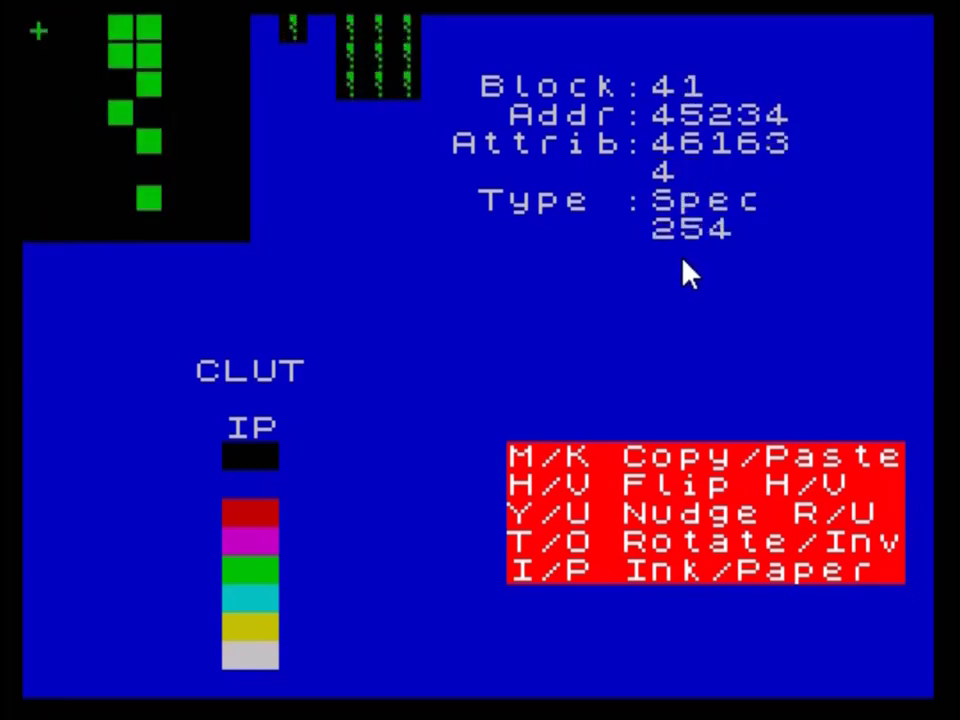
pyautogui.press('z')
pyautogui.press('z')
pyautogui.press('z')
pyautogui.press('z')
pyautogui.press('z')
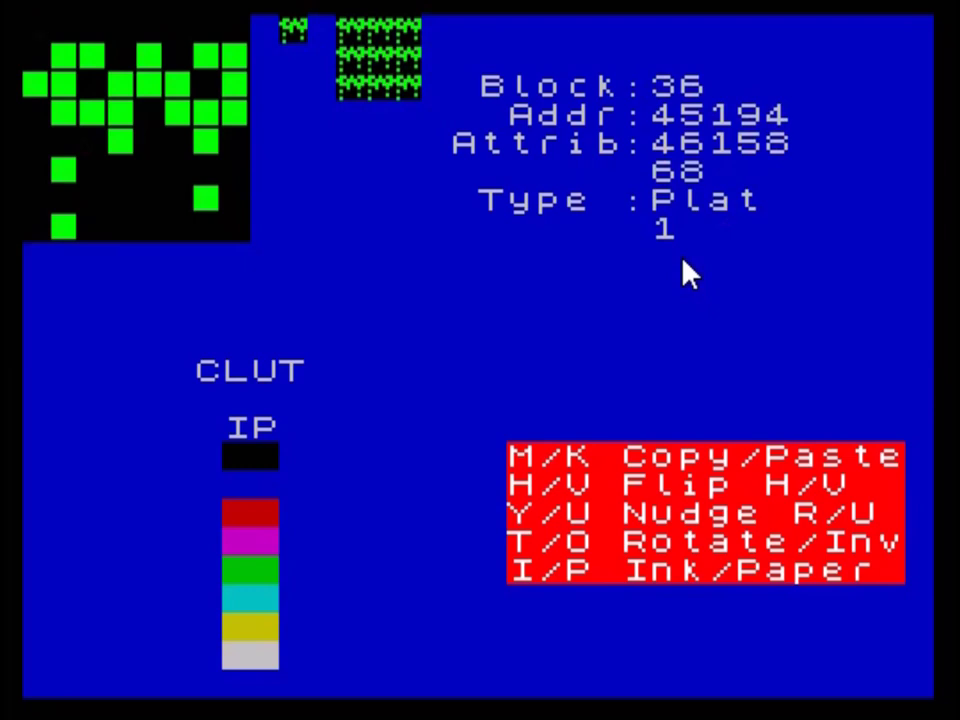
pyautogui.press('q')
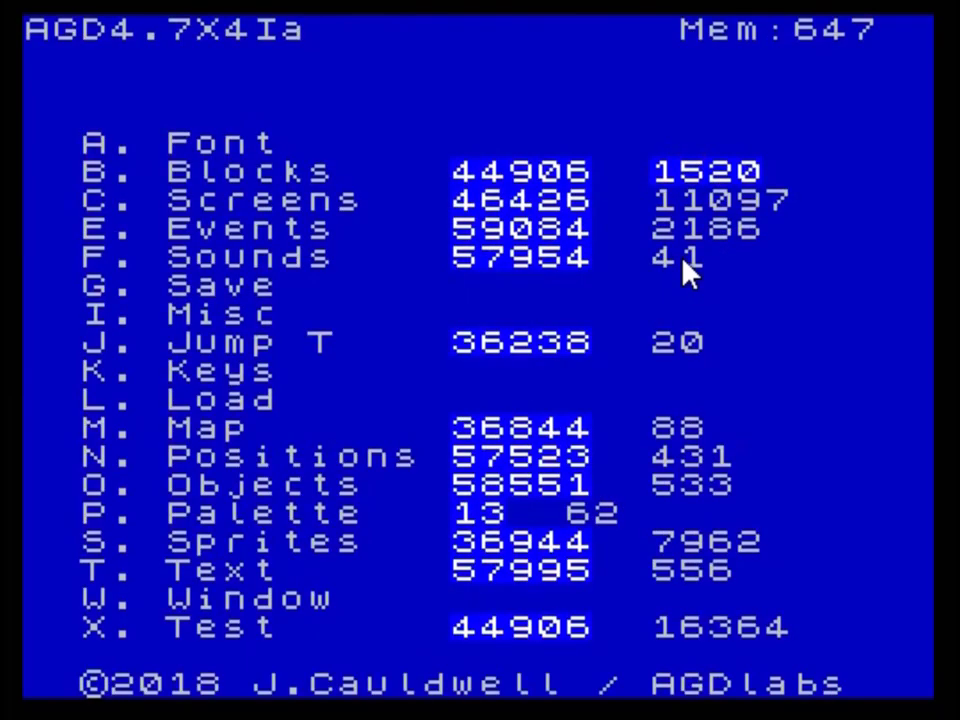
# Check screen 26 in the screen editor and start a test run of the game
pyautogui.press('c')
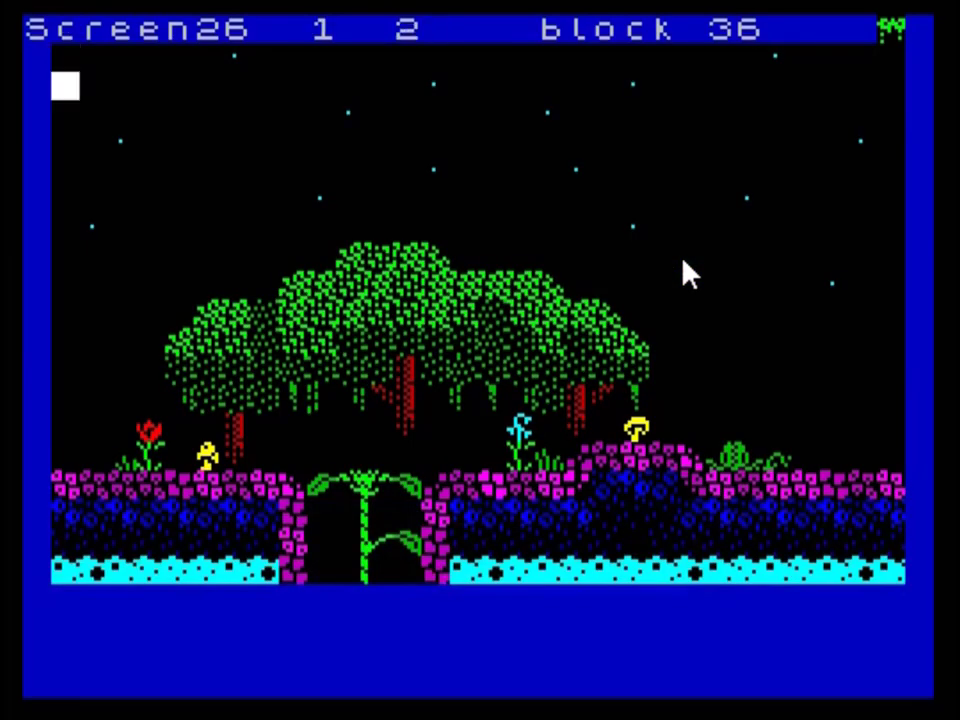
pyautogui.press('z')
pyautogui.press('x')
pyautogui.press('q')
pyautogui.press('x')
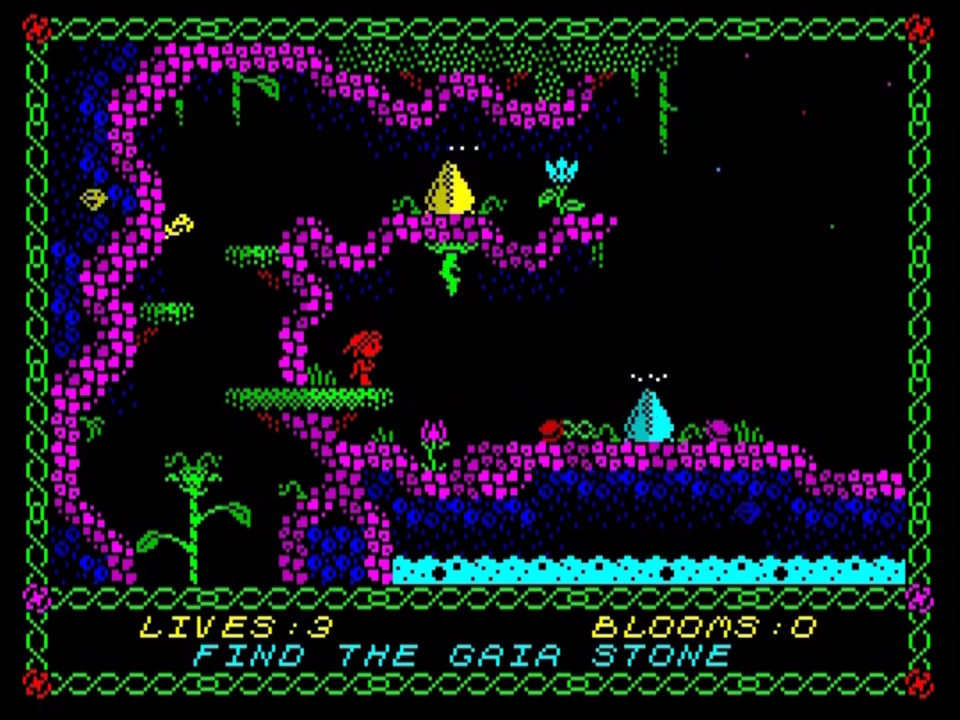
# Walk the character off the green ledge and back and forth past the magenta flower to check the sprite and scenery colouring
pyautogui.press('o')
pyautogui.press('p')
pyautogui.press('p')
pyautogui.press('p')
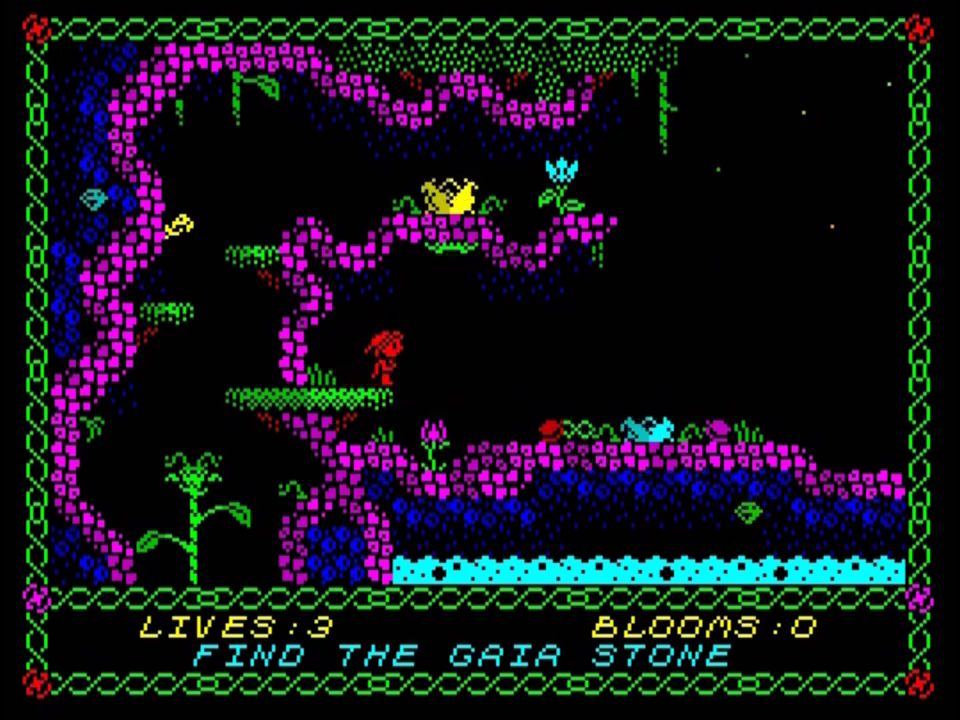
pyautogui.press('o')
pyautogui.press('p')
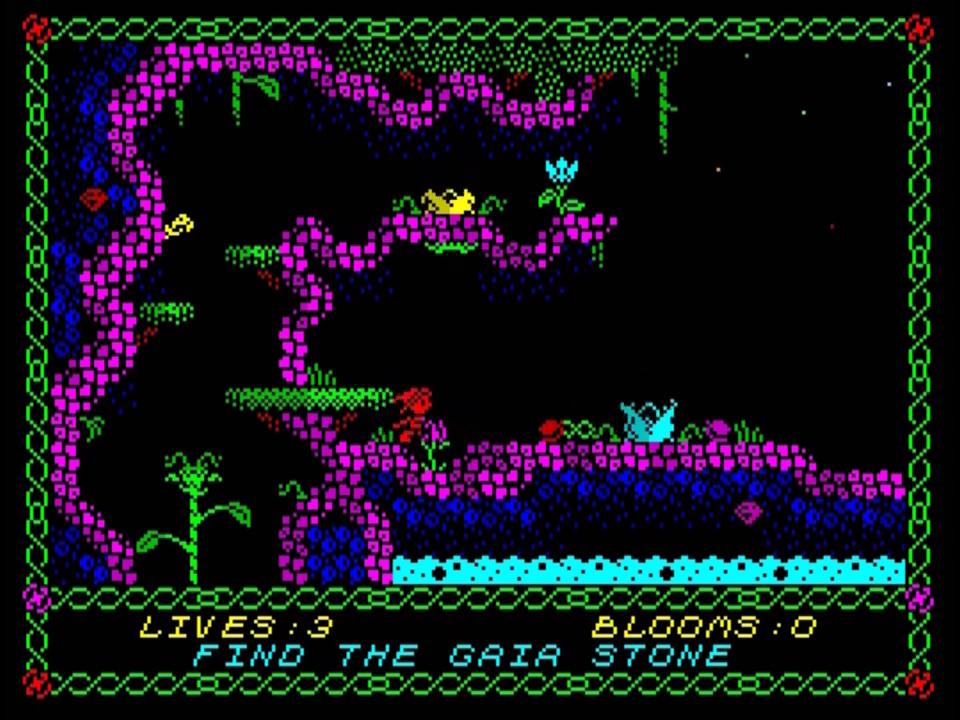
pyautogui.press('o')
pyautogui.press('p')
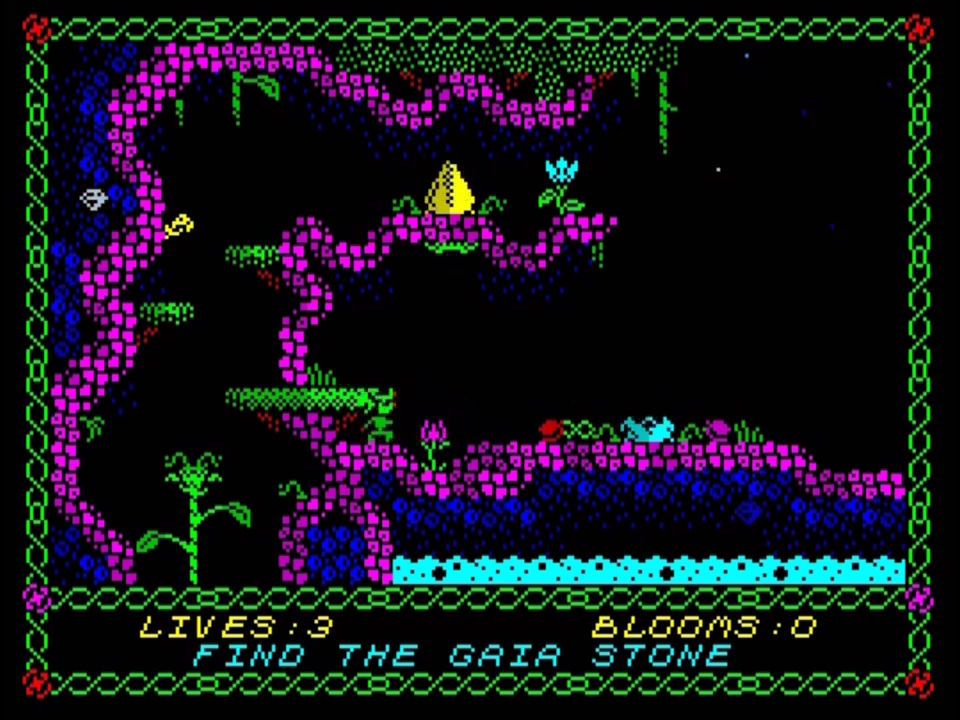
pyautogui.press('q')
pyautogui.press('o')
pyautogui.press('p')
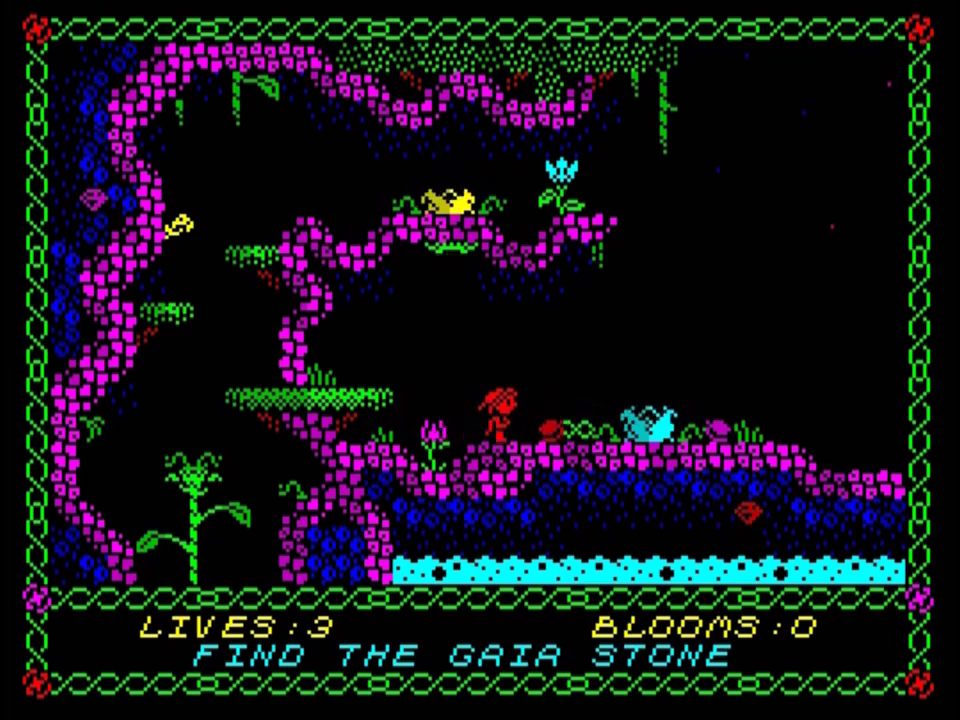
# End the test run, pick the magenta flower head (block 85) on screen 7, and set that block's type to Empty
pyautogui.hotkey('shift', 'space')
pyautogui.press('c')
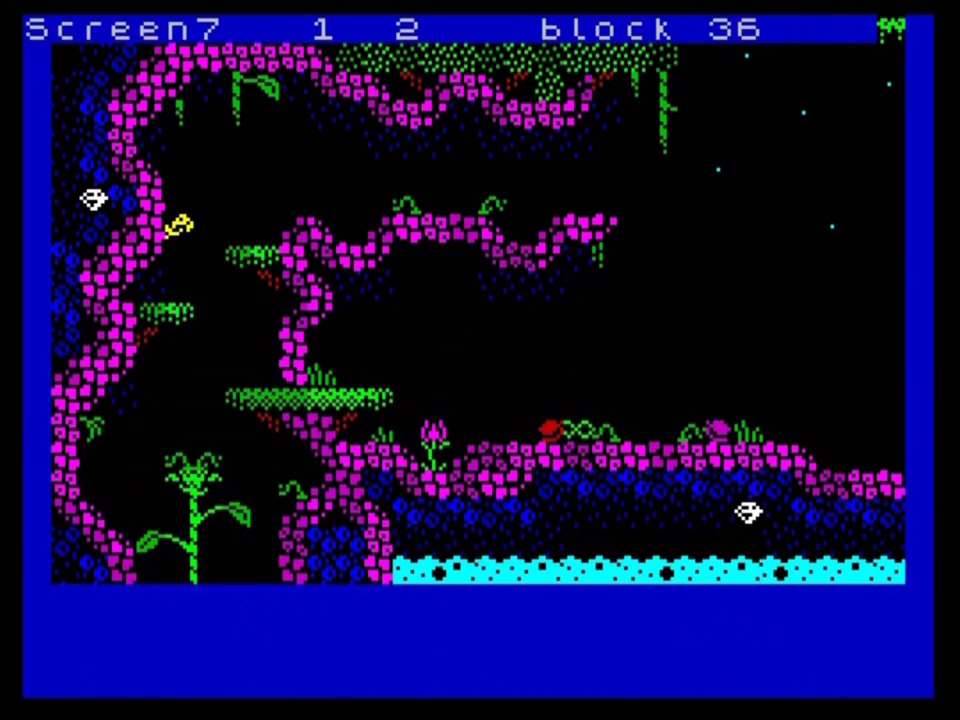
pyautogui.press('a')
pyautogui.press('a')
pyautogui.press('a')
pyautogui.press('a')
pyautogui.press('p')
pyautogui.press('a')
pyautogui.press('a')
pyautogui.press('a')
pyautogui.press('a')
pyautogui.press('a')
pyautogui.press('a')
pyautogui.press('a')
pyautogui.press('a')
pyautogui.press('a')
pyautogui.press('a')
pyautogui.press('a')
pyautogui.press('p')
pyautogui.press('p')
pyautogui.press('p')
pyautogui.press('p')
pyautogui.press('p')
pyautogui.press('p')
pyautogui.press('p')
pyautogui.press('p')
pyautogui.press('p')
pyautogui.press('p')
pyautogui.press('p')
pyautogui.press('p')
pyautogui.press('p')
pyautogui.press('p')
pyautogui.press('q')
pyautogui.press('q')
pyautogui.press('q')
pyautogui.press('o')
pyautogui.press('o')
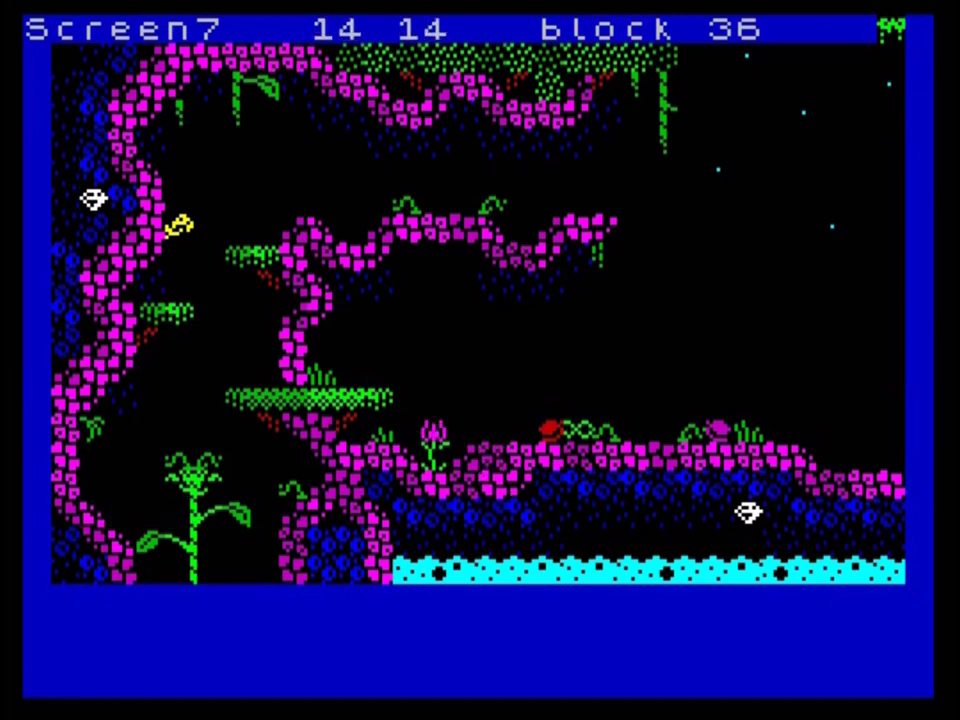
pyautogui.press('e')
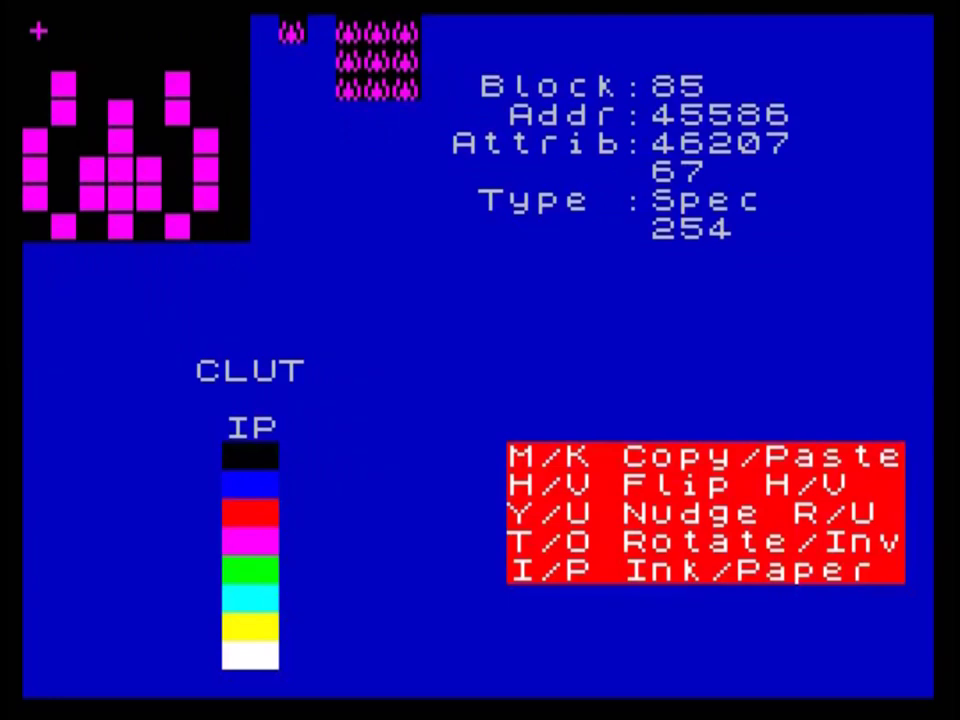
pyautogui.press('b')
pyautogui.press('Return')
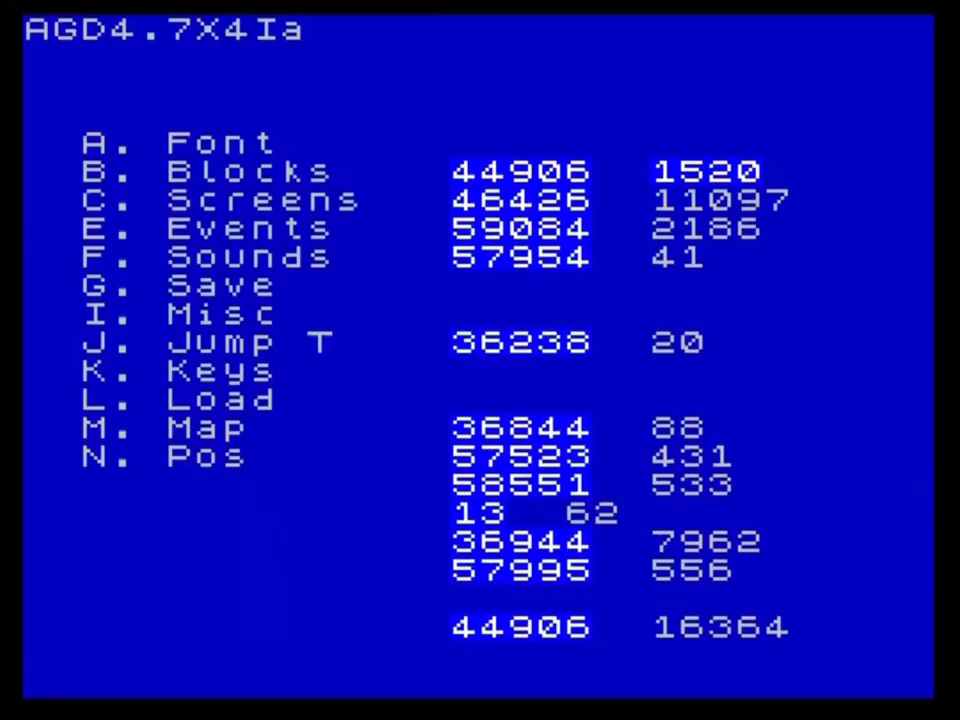
# Run a brief test of the game to check how the sprite colours the flower, and return to the main menu
pyautogui.press('x')
pyautogui.press('p')
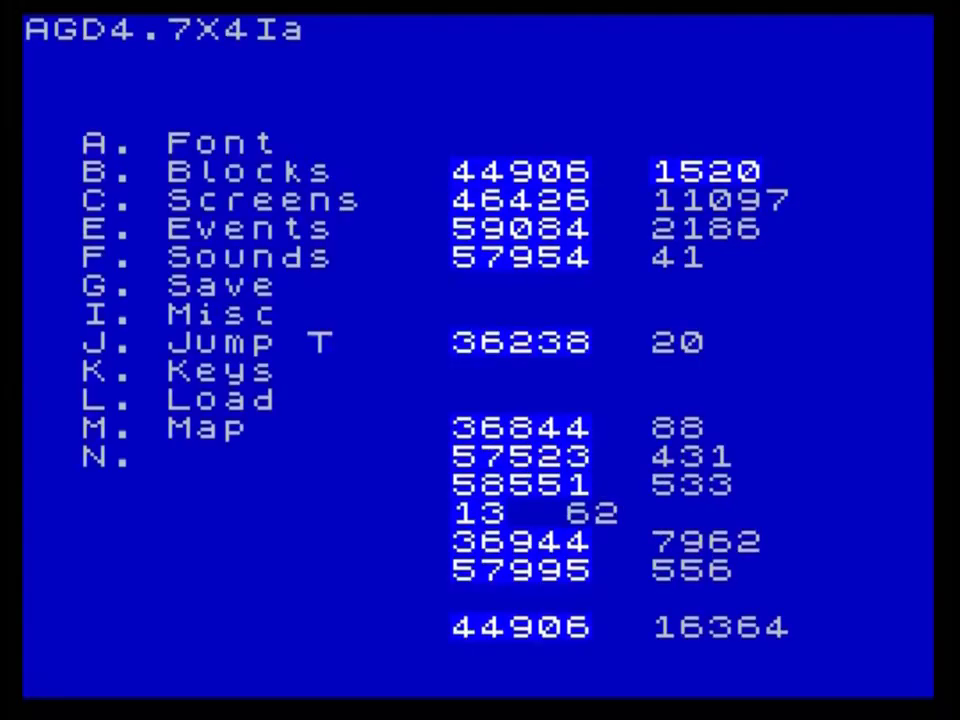
pyautogui.press('e')
pyautogui.press('Escape')
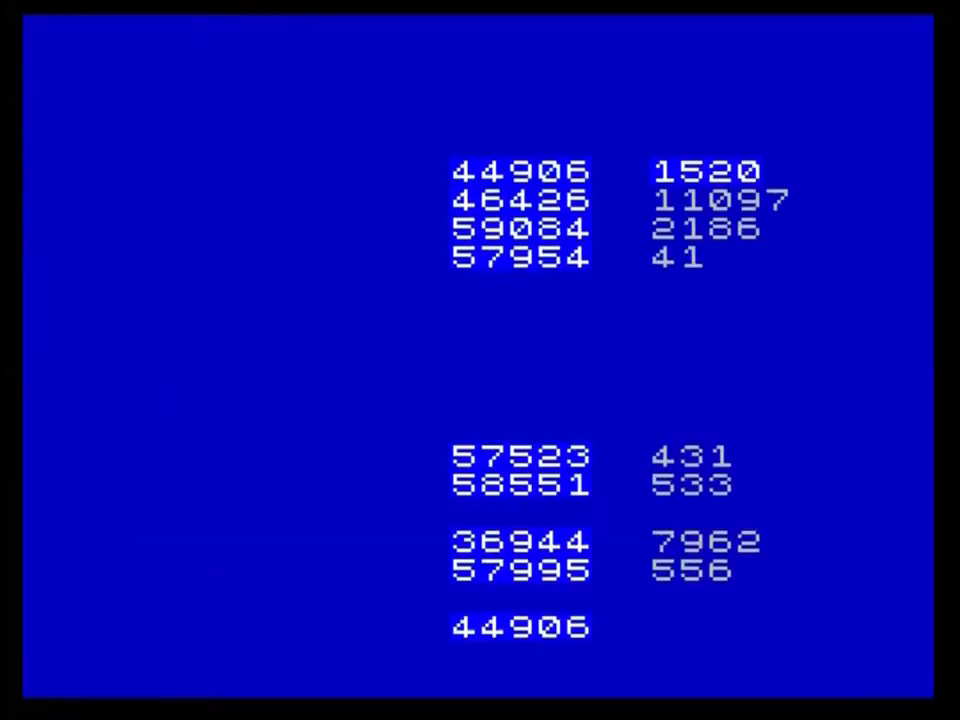
# Pick the magenta flower head on screen 7 again and change block 85's type from Empty back to a special type
pyautogui.press('c')
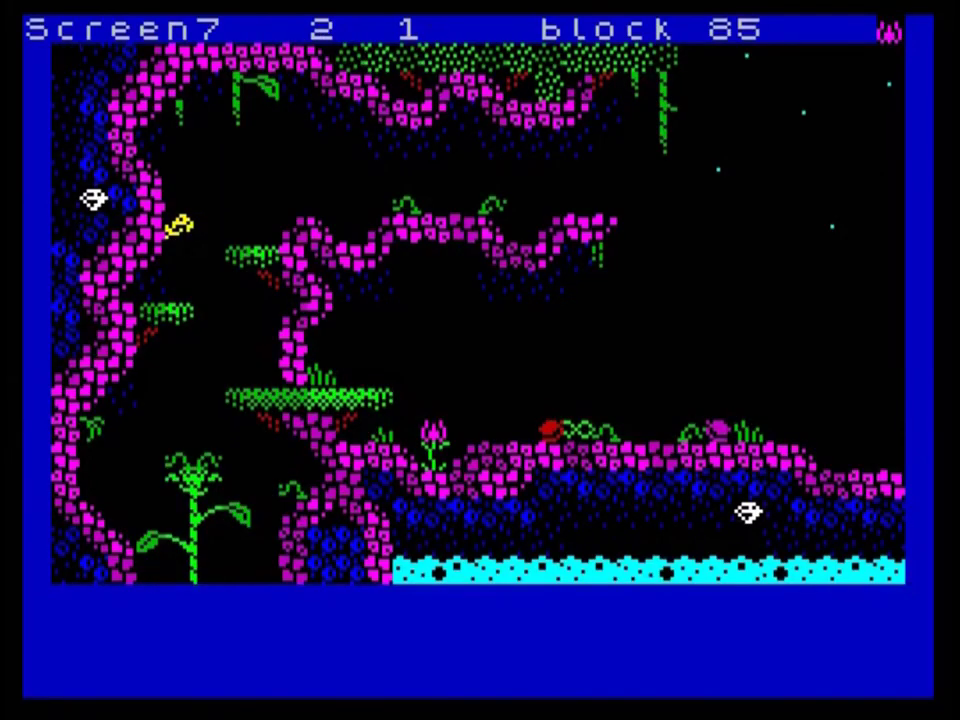
pyautogui.press('p')
pyautogui.press('p')
pyautogui.press('p')
pyautogui.press('p')
pyautogui.press('p')
pyautogui.press('p')
pyautogui.press('p')
pyautogui.press('p')
pyautogui.press('a')
pyautogui.press('Down')
pyautogui.press('Down')
pyautogui.press('Down')
pyautogui.press('Down')
pyautogui.press('Down')
pyautogui.press('Down')
pyautogui.press('Down')
pyautogui.press('Down')
pyautogui.press('Down')
pyautogui.press('Down')
pyautogui.press('Down')
pyautogui.press('Down')
pyautogui.press('Down')
pyautogui.press('Down')
pyautogui.press('Right')
pyautogui.press('Right')
pyautogui.press('Right')
pyautogui.press('Right')
pyautogui.press('Up')
pyautogui.press('Up')
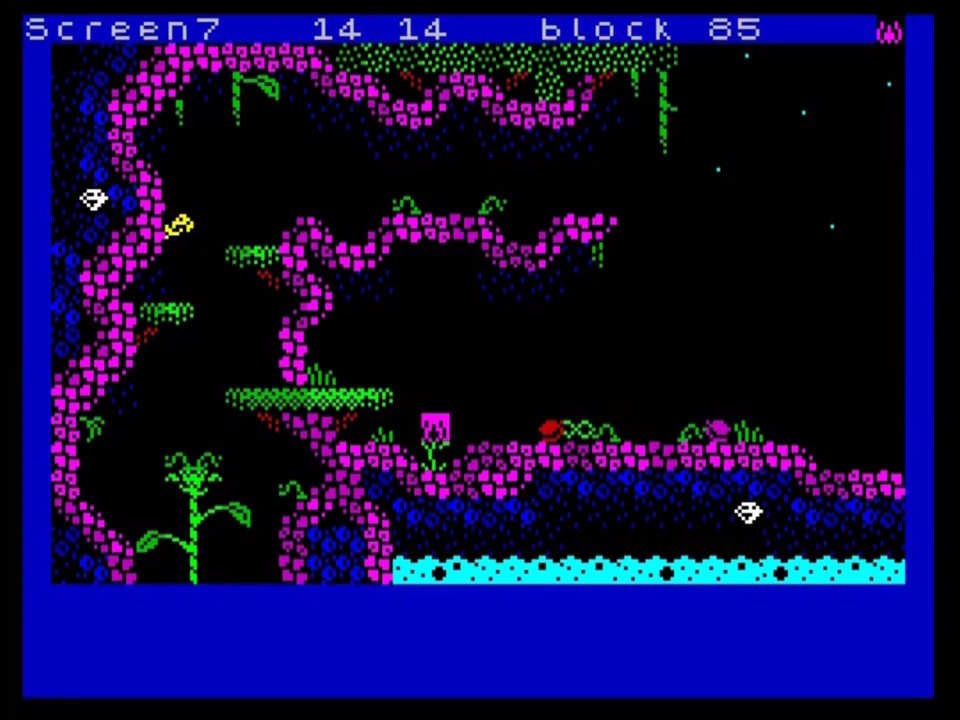
pyautogui.press('e')
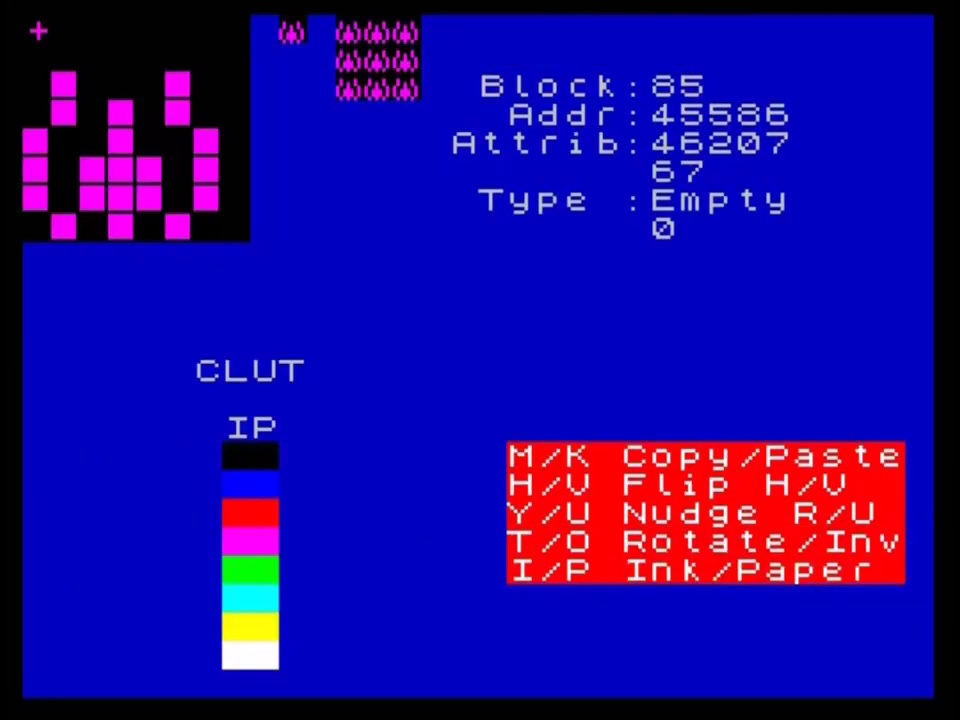
pyautogui.press('s')
pyautogui.press('Return')
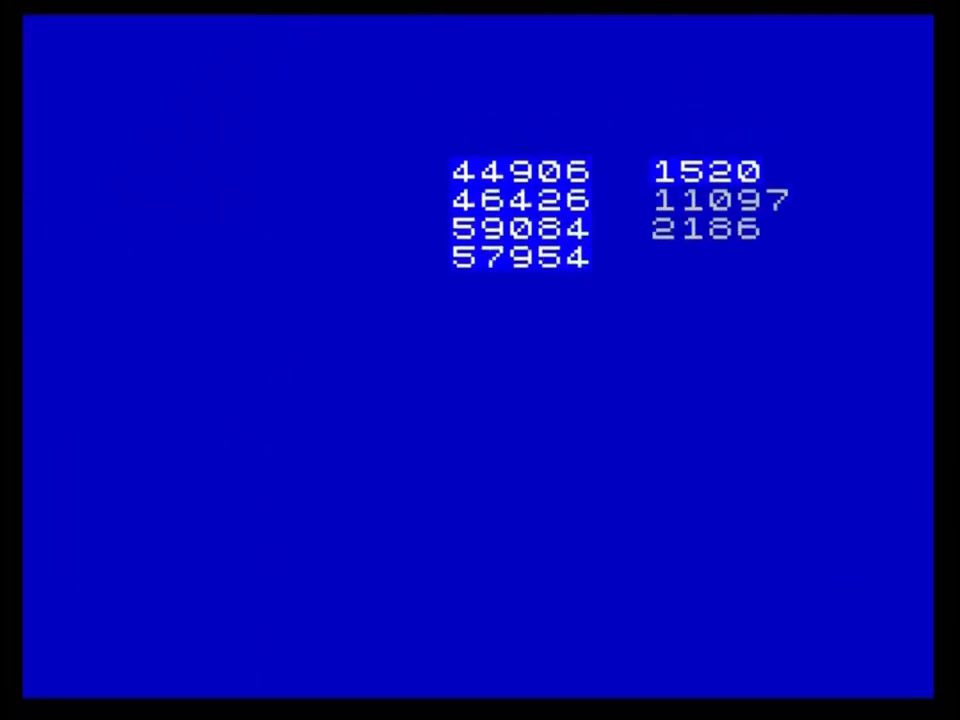
# Start a test run and move the character back and forth between the green ledge and the cyan plant to check the colouring
pyautogui.press('x')
pyautogui.press('p')
pyautogui.press('o')
pyautogui.press('p')
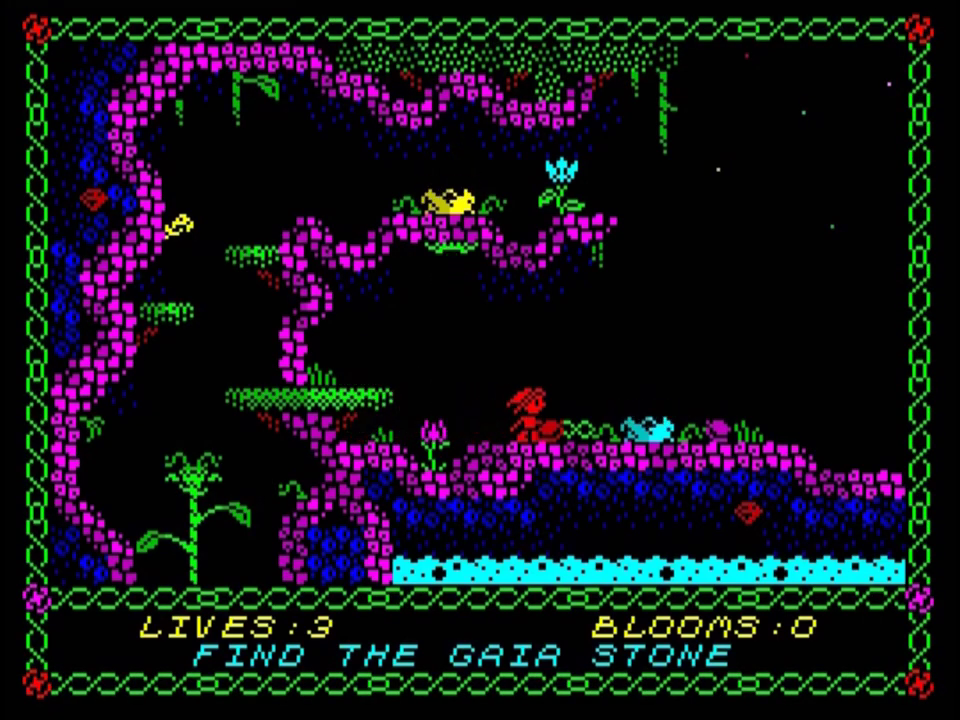
pyautogui.press('p')
pyautogui.press('o')
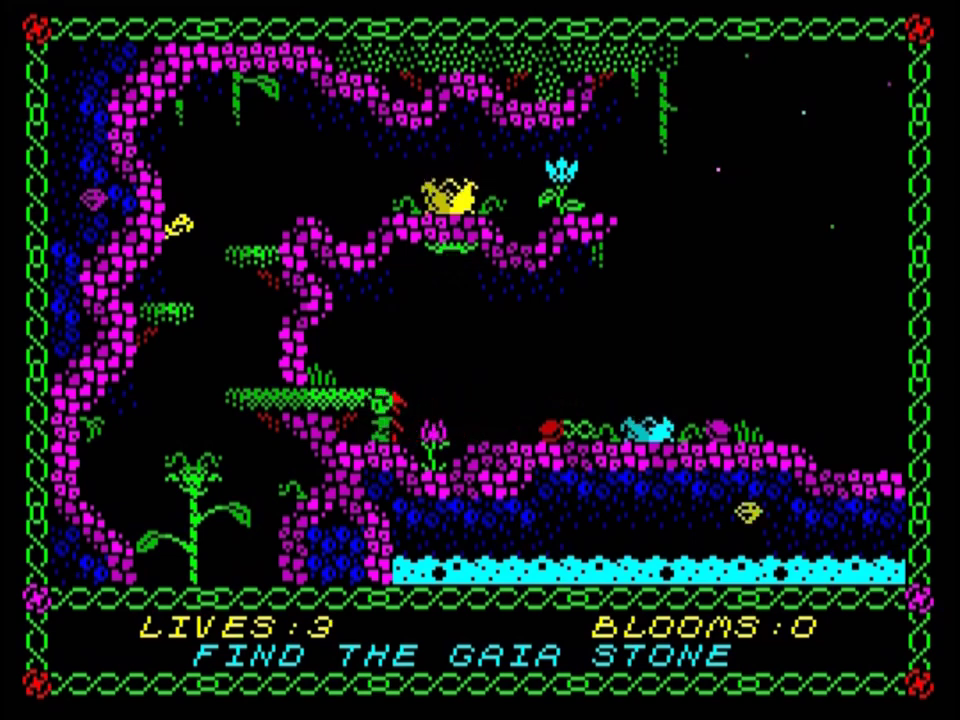
pyautogui.press('p')
pyautogui.press('p')
pyautogui.press('space')
pyautogui.press('o')
pyautogui.press('space')
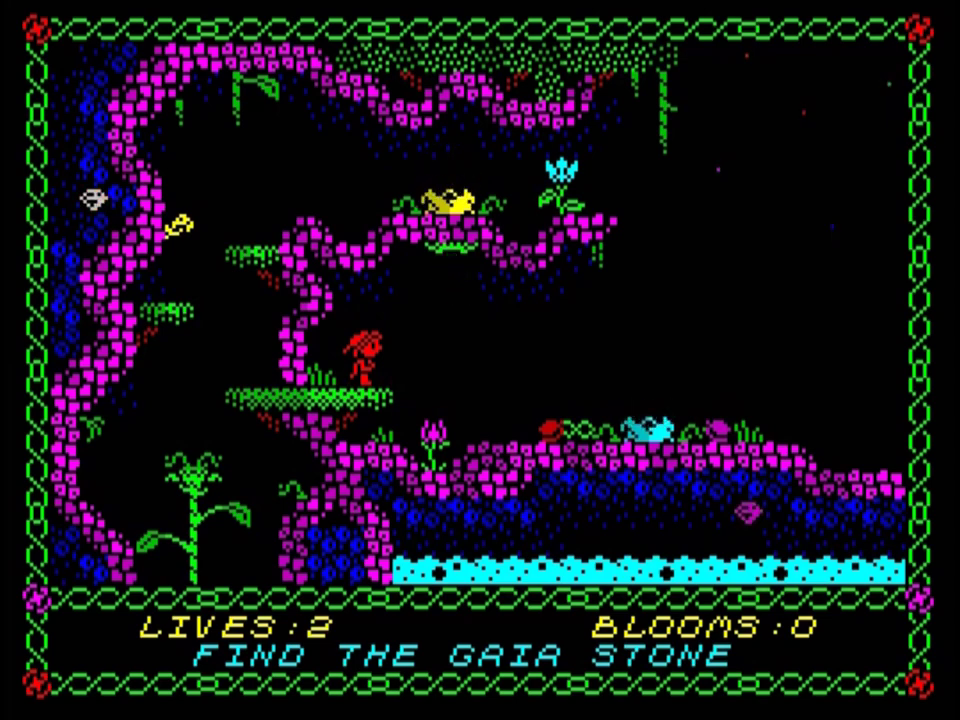
# Walk the character off the green ledge across the magenta flower and back, and end the test run
pyautogui.press('Right')
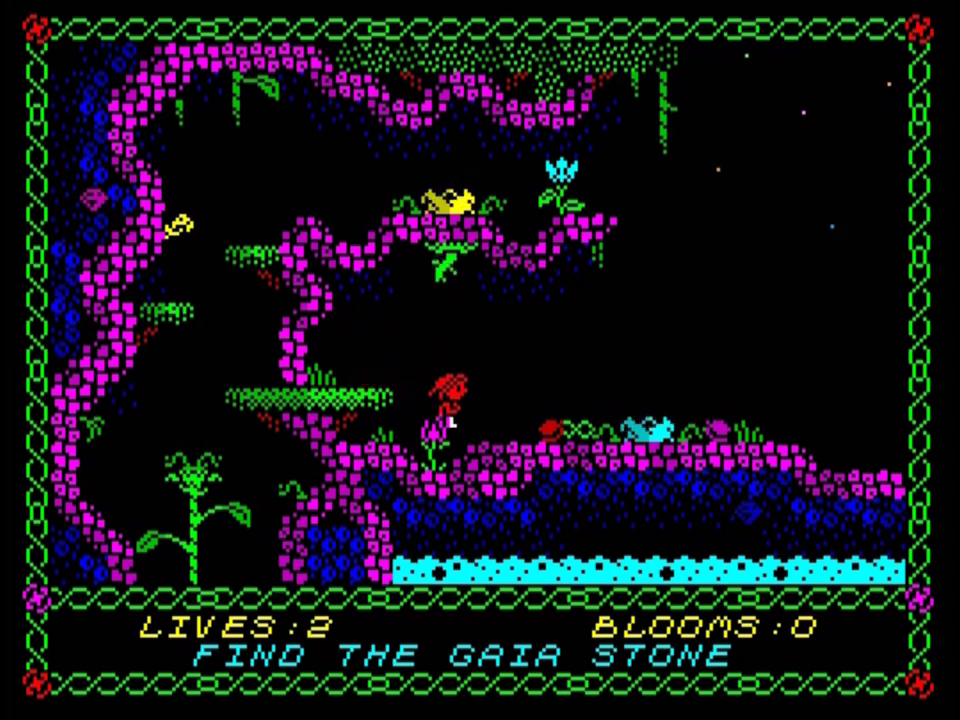
pyautogui.press('Right')
pyautogui.press('Left')
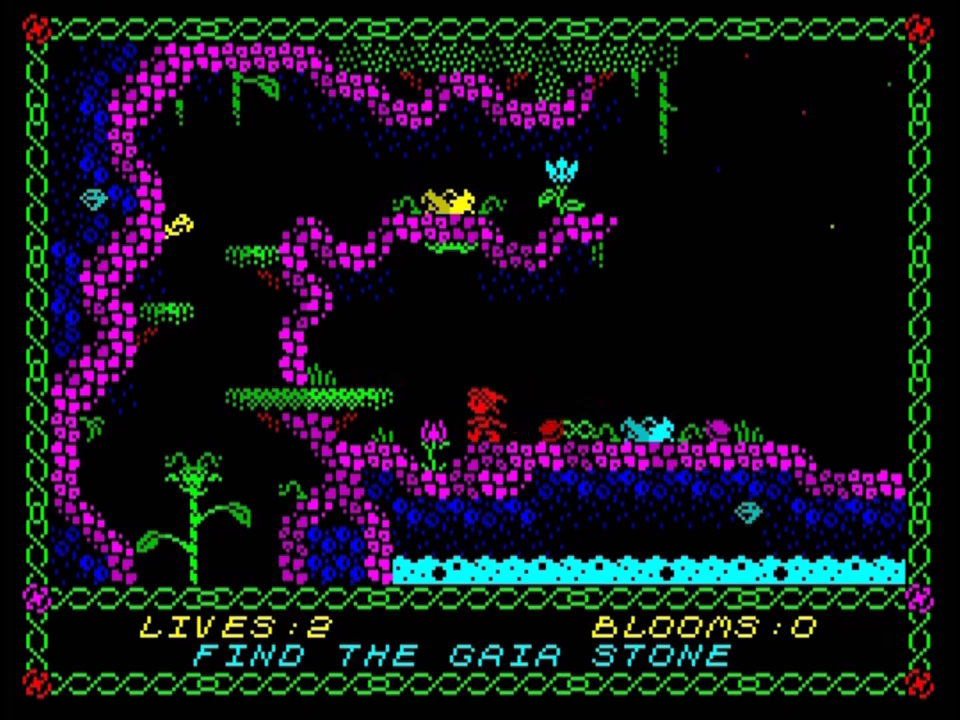
pyautogui.press('Right')
pyautogui.hotkey('shift', 'space')
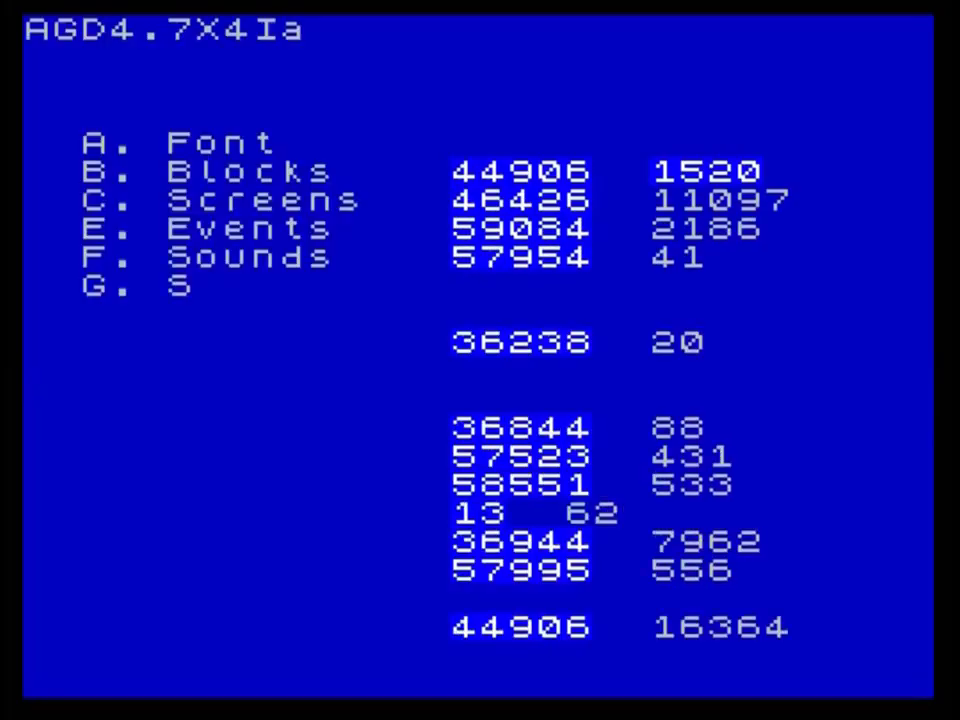
# In the Player (0) event, insert the lines "getrnd 6" and "add 1 to rnd" above the SPRINK command
pyautogui.press('e')
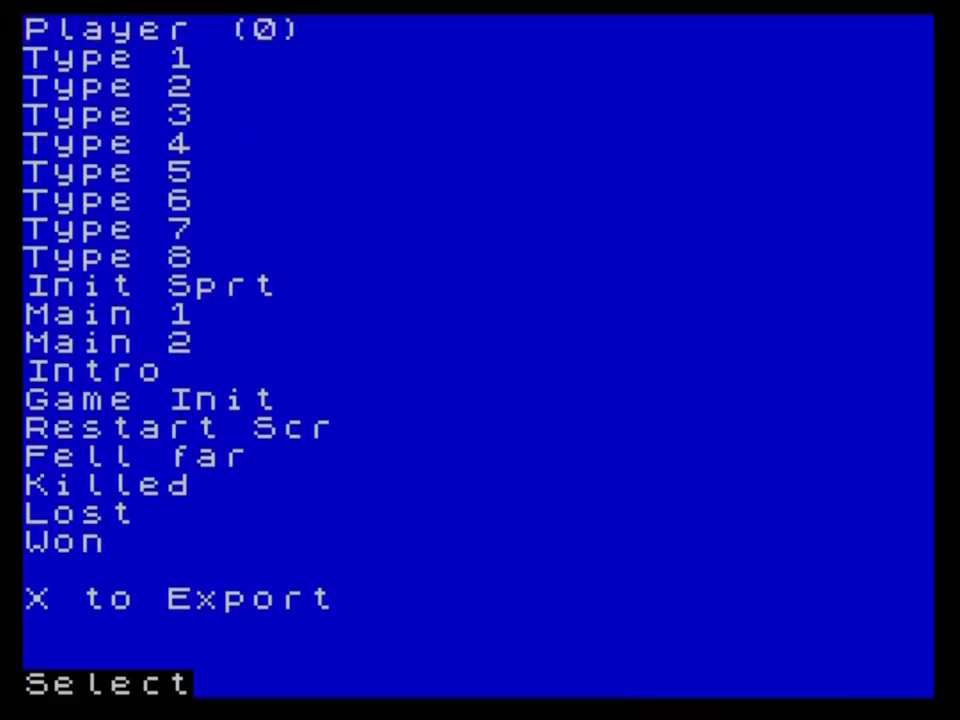
pyautogui.press('0')
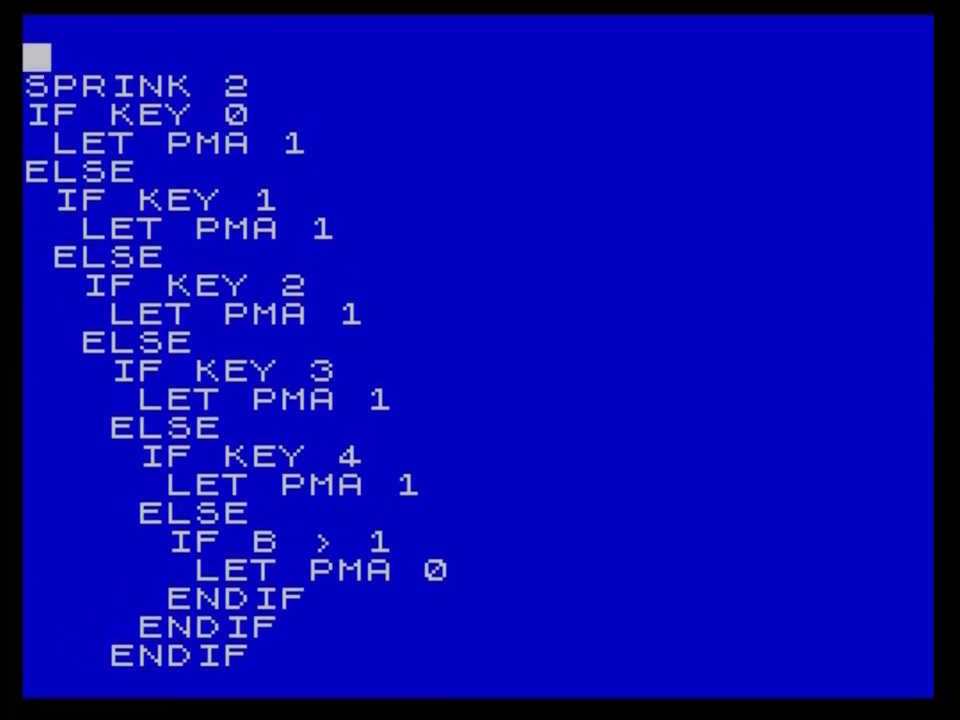
pyautogui.write('getrnd')
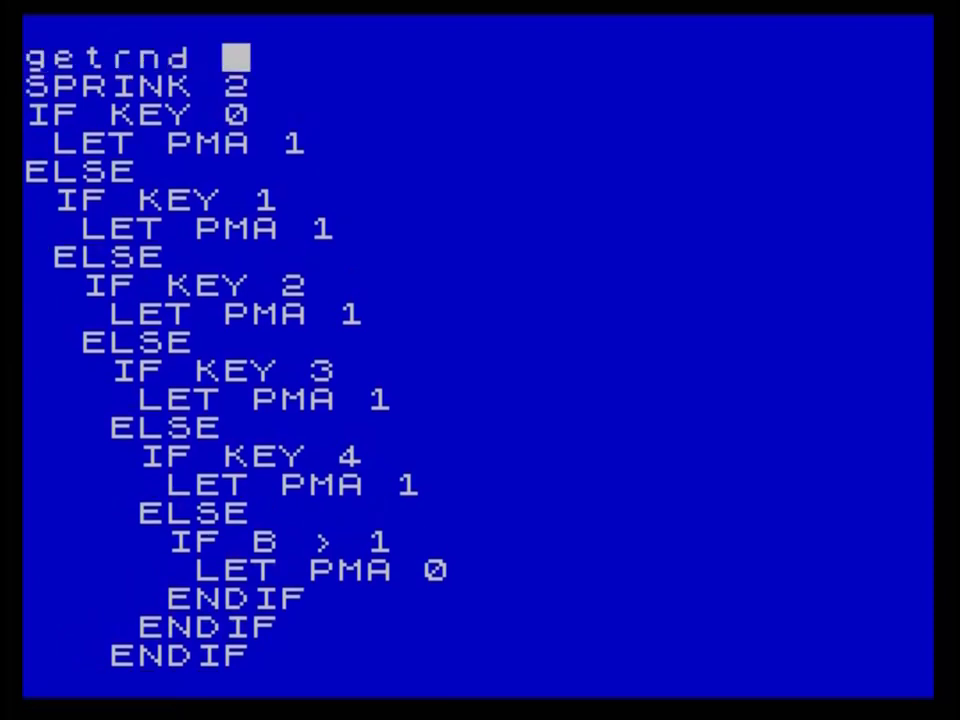
pyautogui.write(' 6')
pyautogui.press('Return')
pyautogui.write('add')
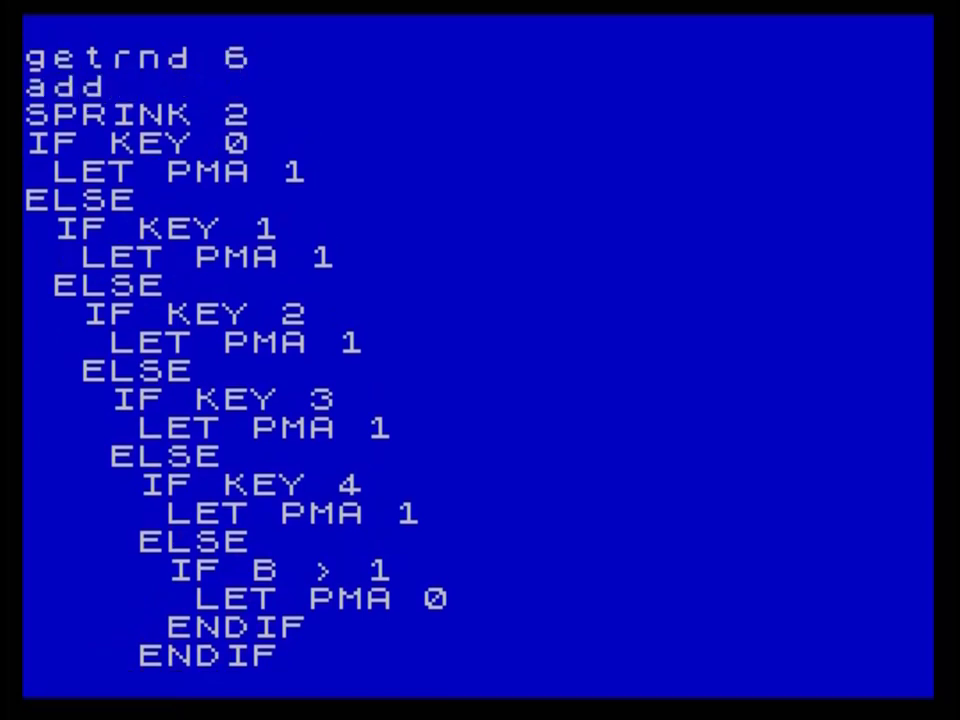
pyautogui.write(' 1 to rnd')
pyautogui.press('Return')
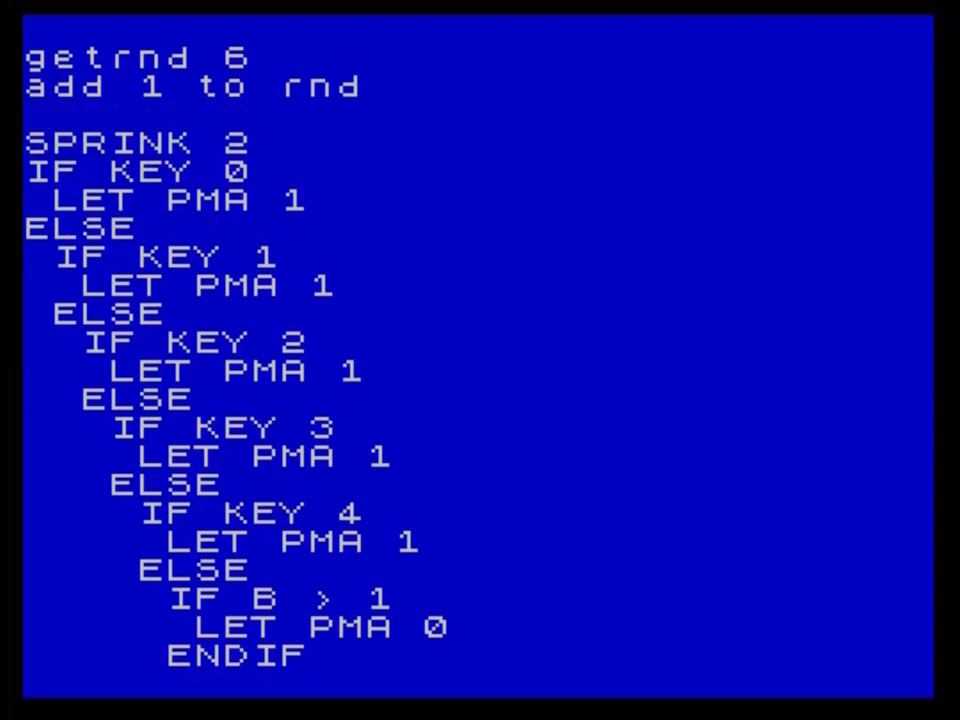
# Replace the SPRINK command's value with rnd and close the Player (0) event script
pyautogui.press('BackSpace')
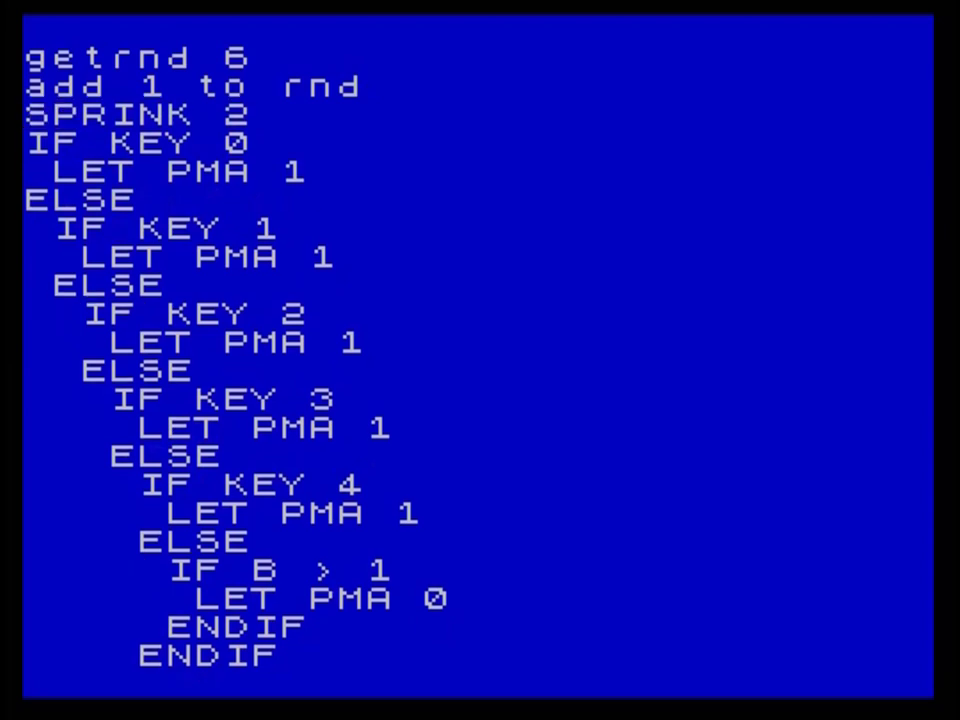
pyautogui.write('rnd')
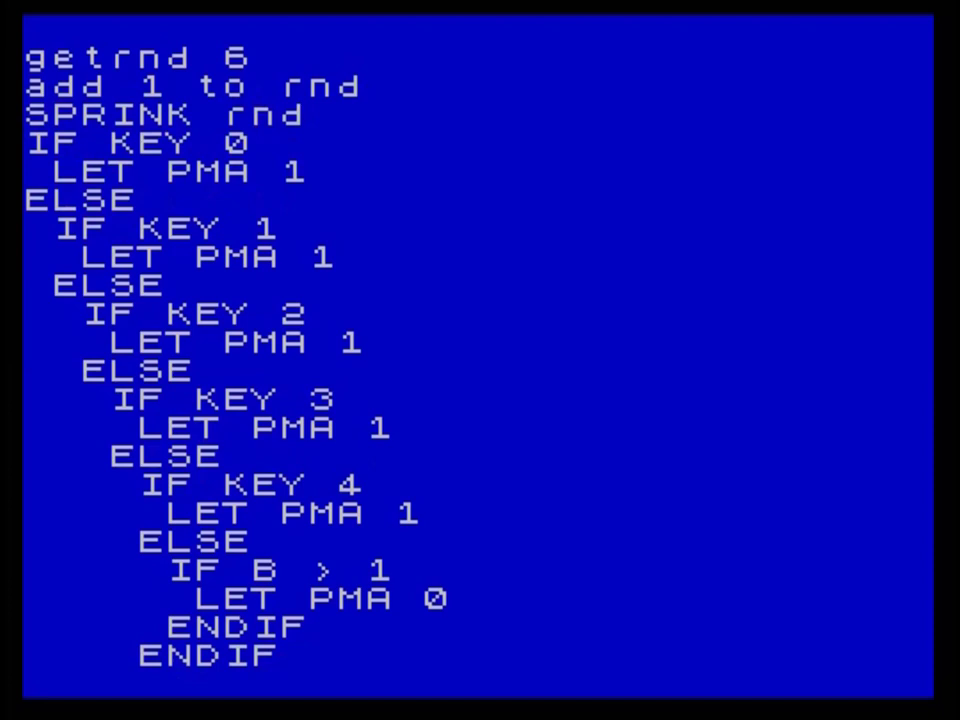
pyautogui.press('Escape')
pyautogui.press('Escape')
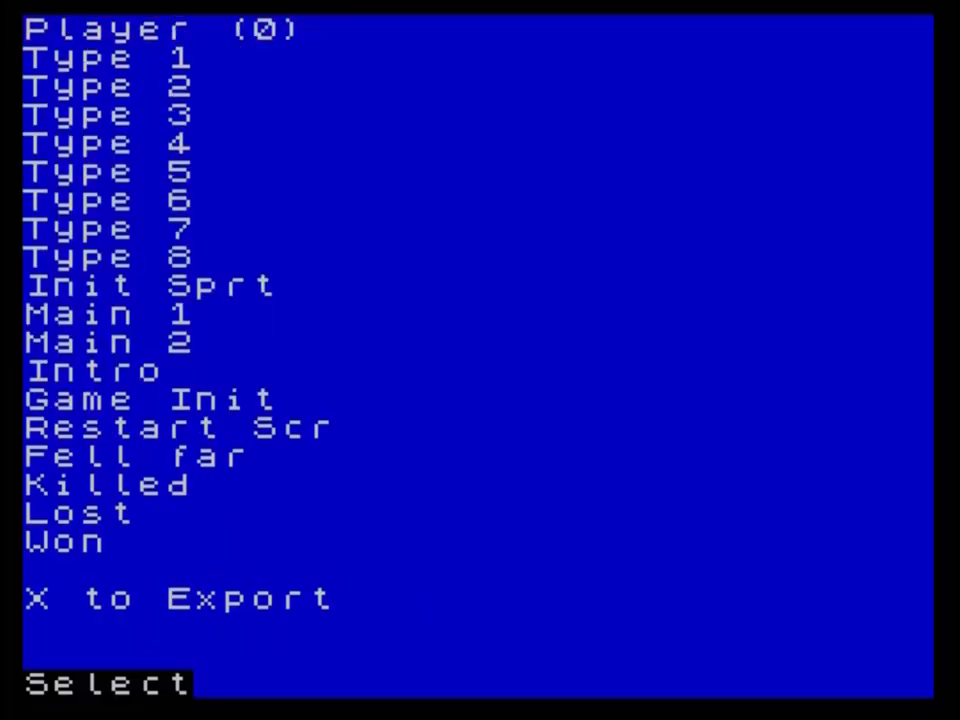
# Start a test run and walk the character past the magenta flower, red stone and cyan plant to check the random sprite colours
pyautogui.press('x')
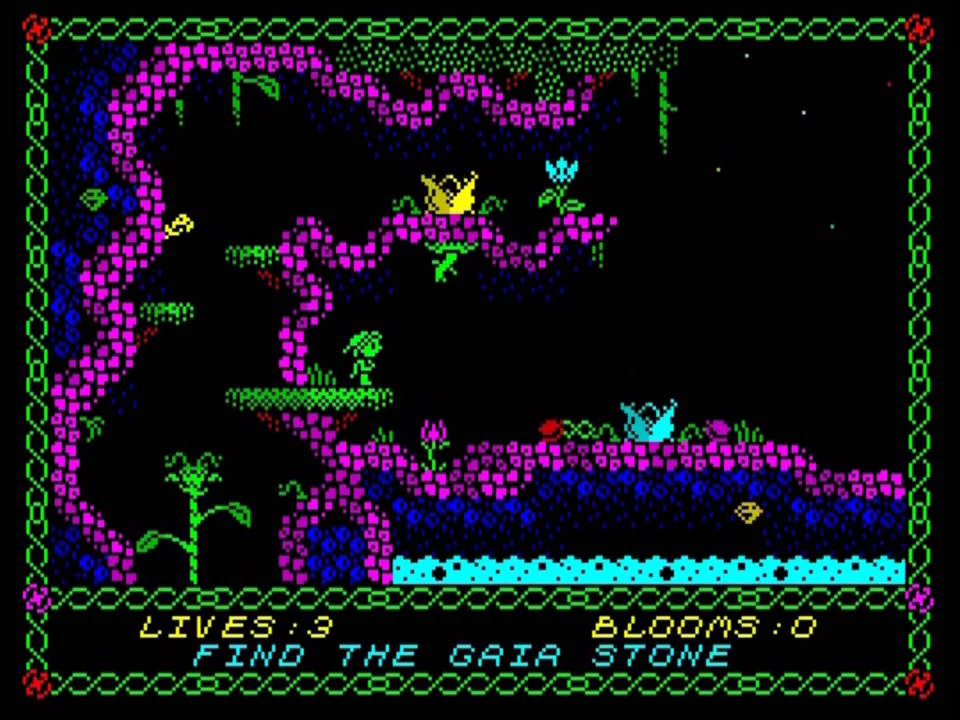
pyautogui.press('p')
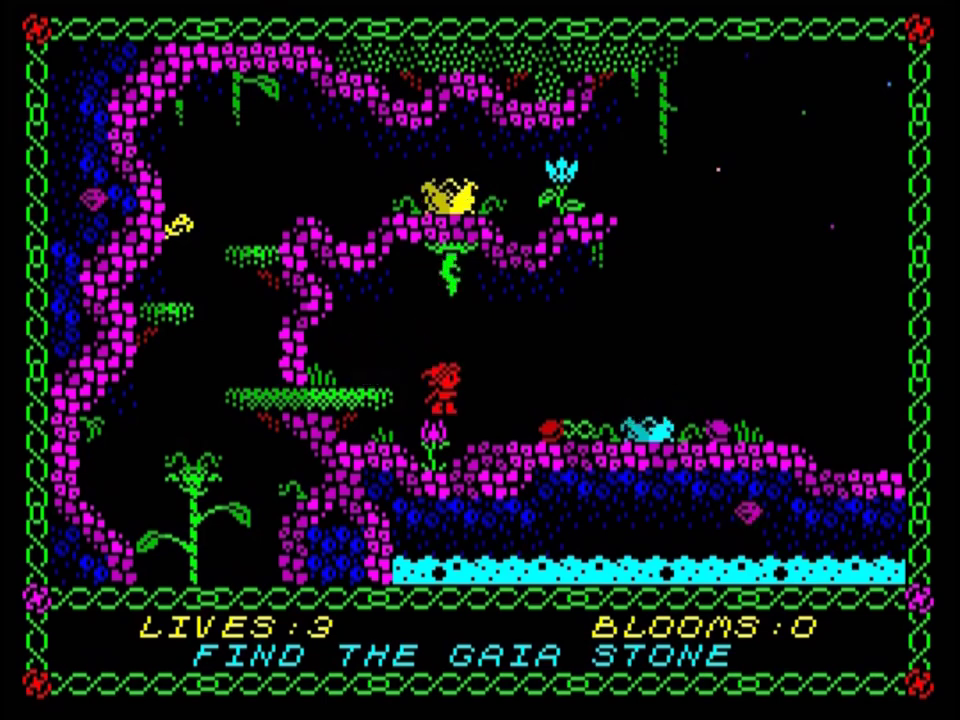
pyautogui.press('o')
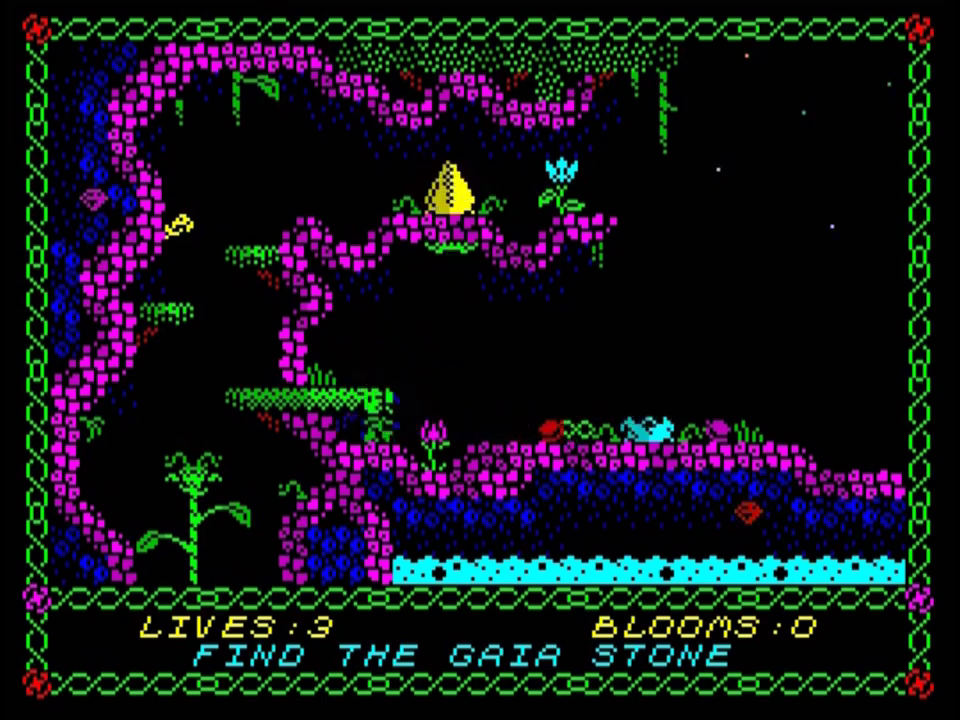
pyautogui.press('p')
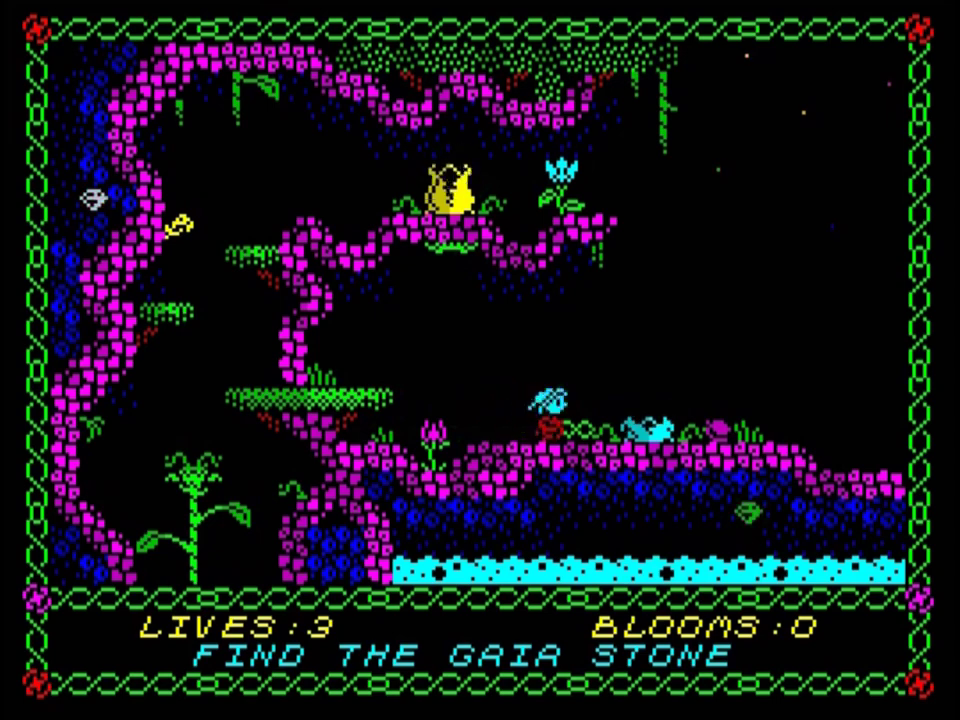
pyautogui.press('o')
pyautogui.press('p')
pyautogui.press('p')
pyautogui.press('q')
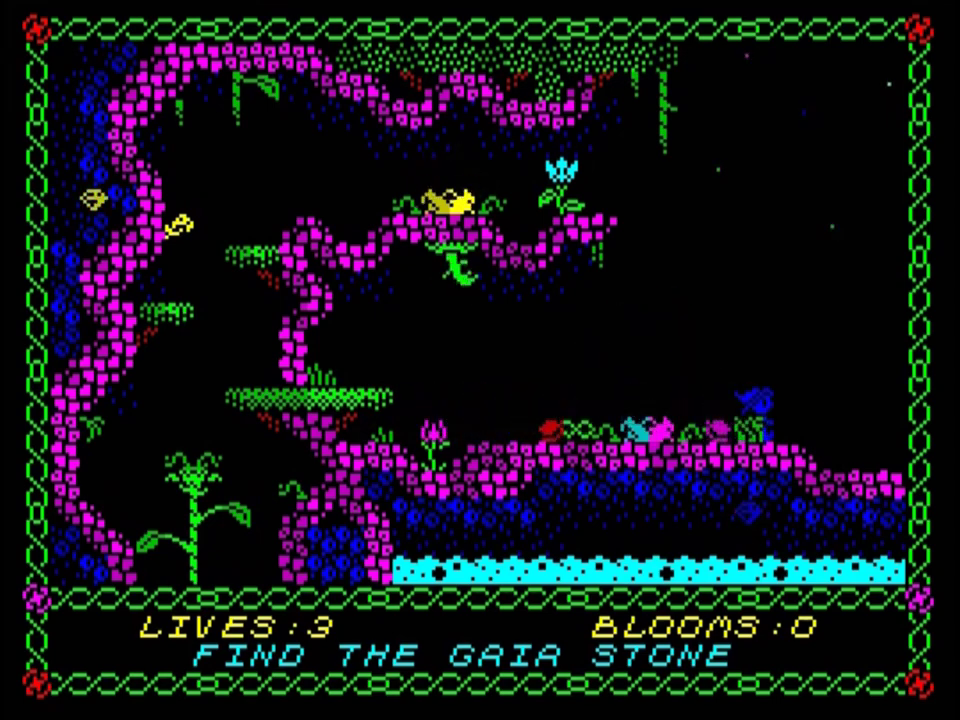
# Take the character onto the neighbouring tree screen, pass the red flower and yellow mushroom, and return to the first screen
pyautogui.press('p')
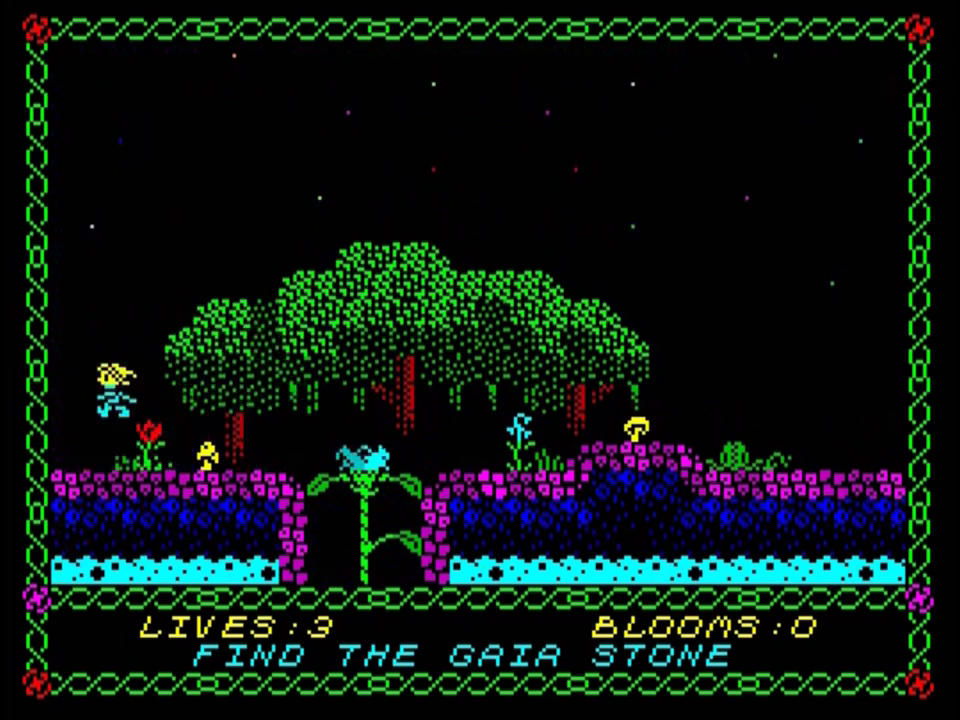
pyautogui.press('p')
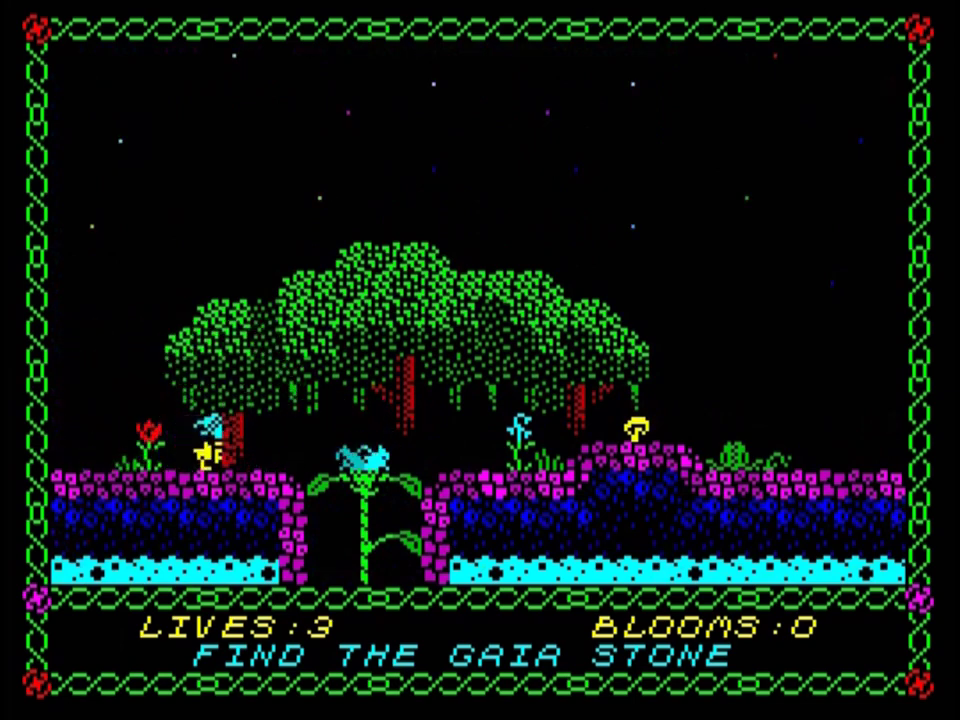
pyautogui.press('o')
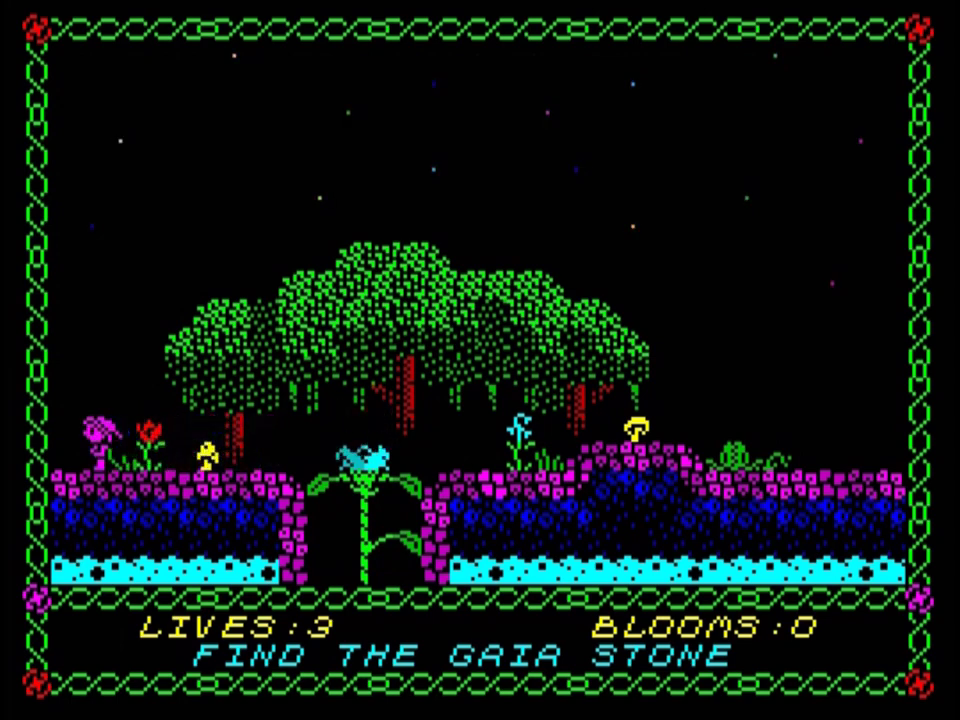
pyautogui.press('o')
pyautogui.press('space')
pyautogui.press('space')
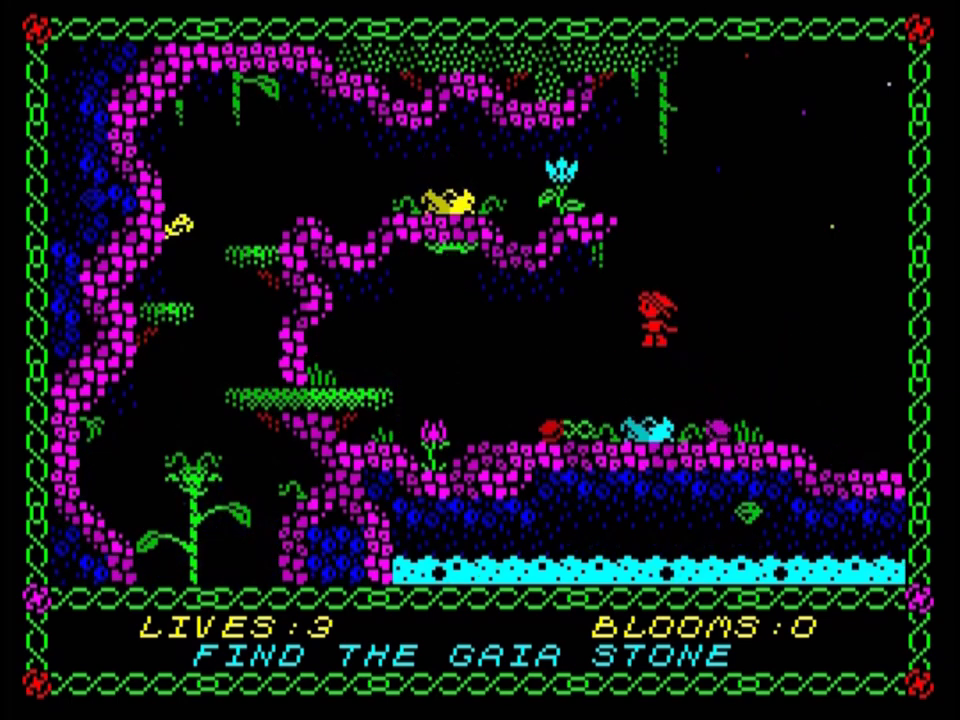
# Move the character back and forth on the first screen to watch its changing colours, and end the test run
pyautogui.press('o')
pyautogui.press('p')
pyautogui.press('o')
pyautogui.press('p')
pyautogui.hotkey('shift', 'space')
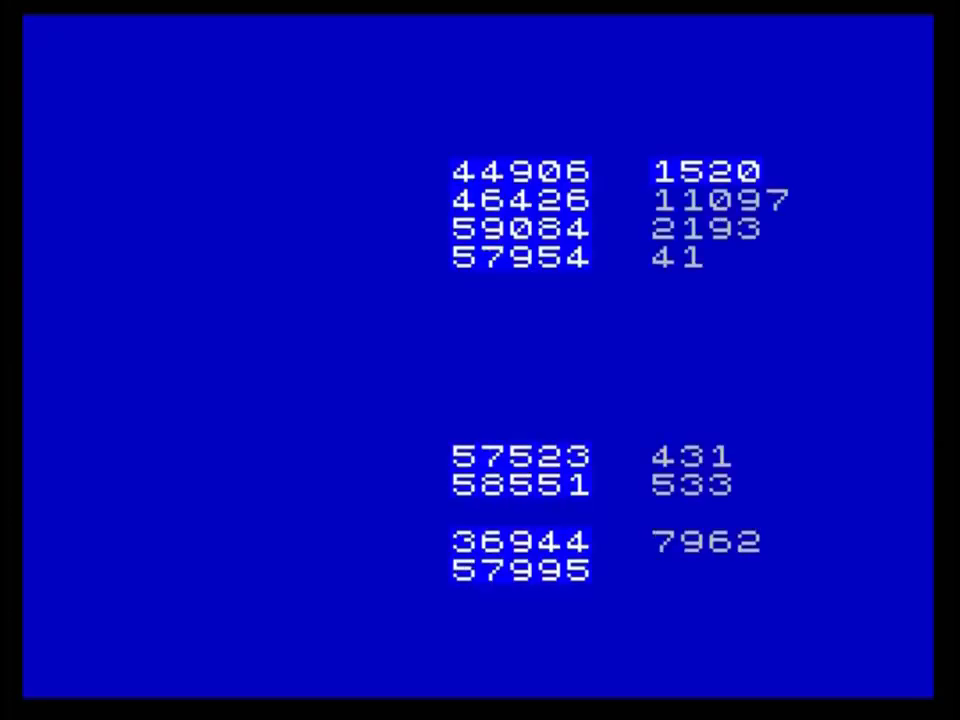